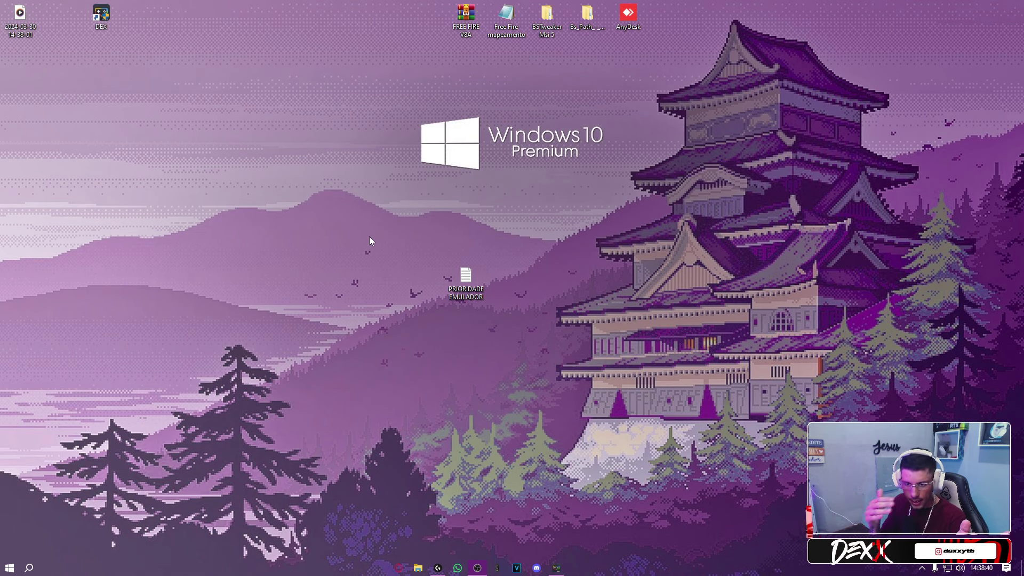
View the display graphics settings (Configurações de elementos gráficos) and the app browse dialog for performance preferences, leaving everything unchanged
right_click(447, 328)
mouse_move(497, 422)
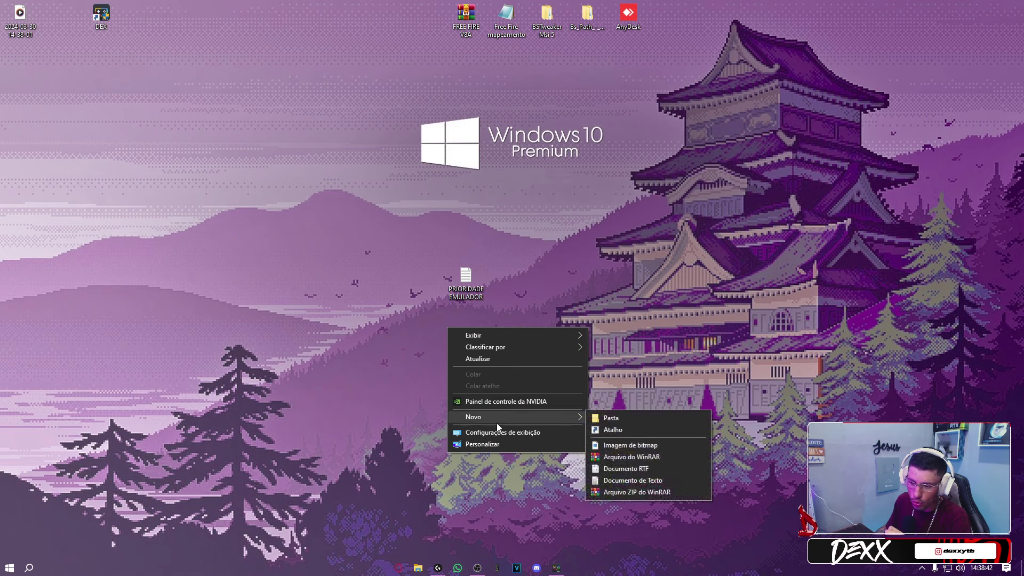
click(497, 432)
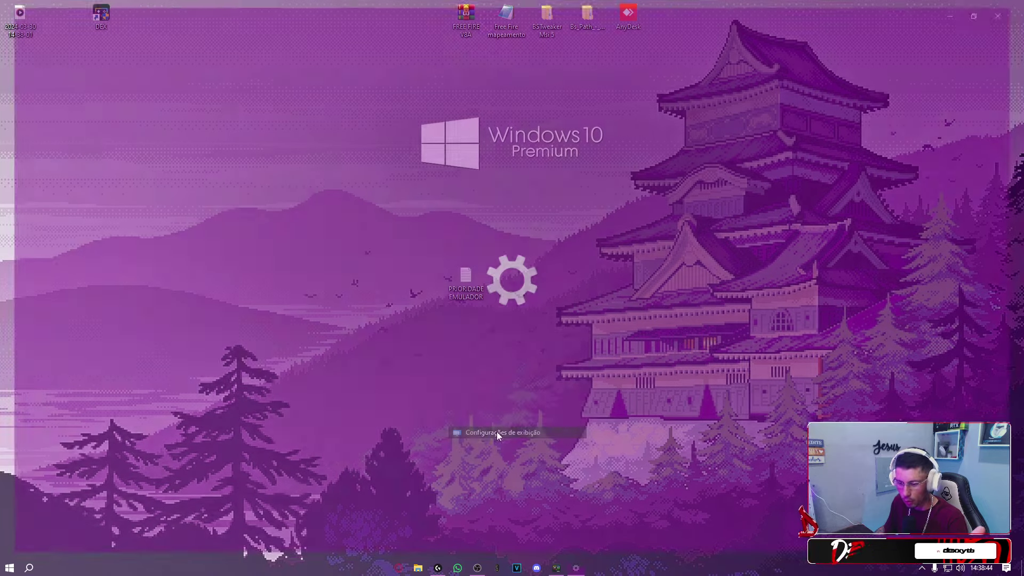
scroll(279, 297, down, 5)
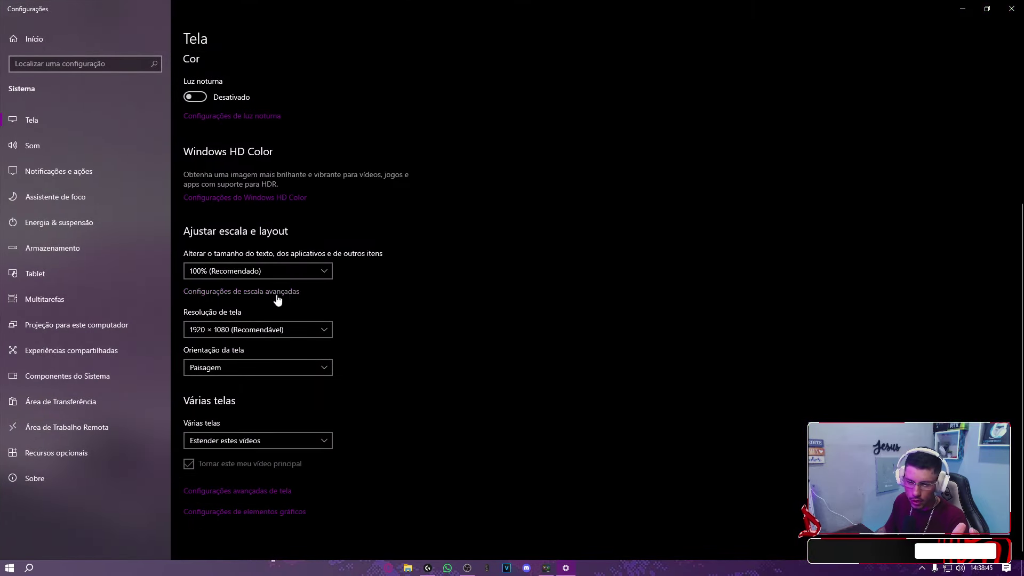
click(246, 513)
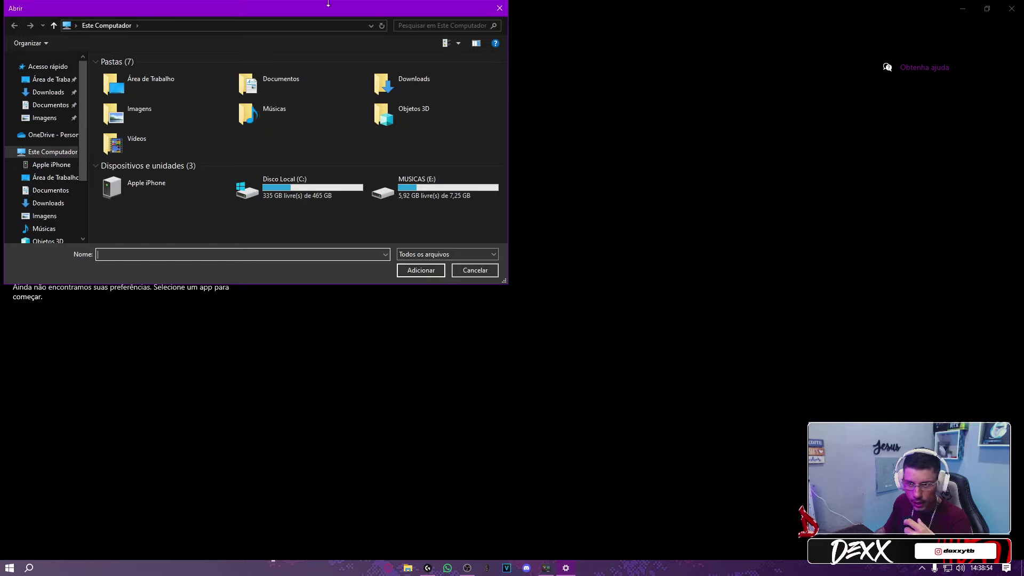
click(500, 9)
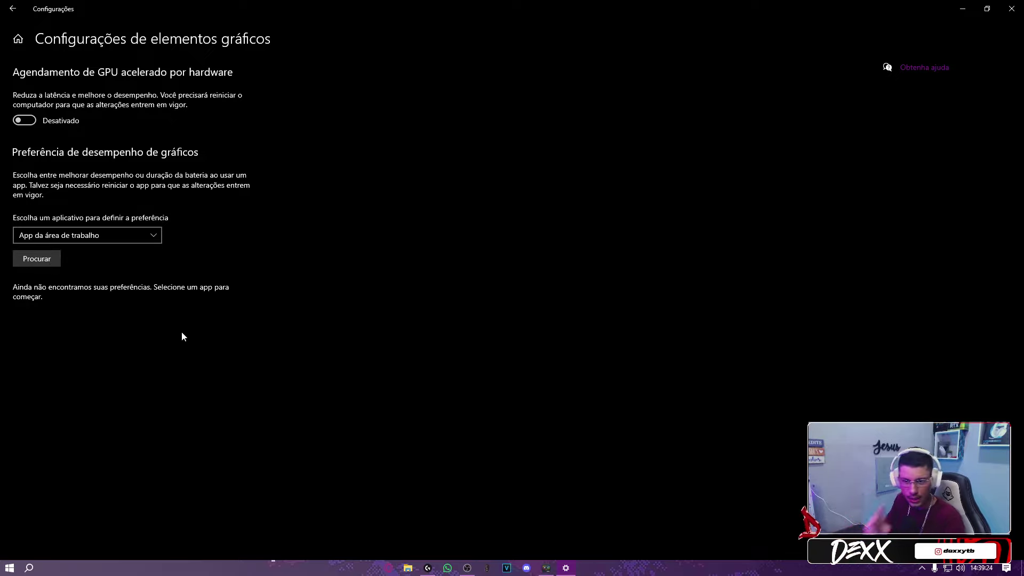
click(1012, 8)
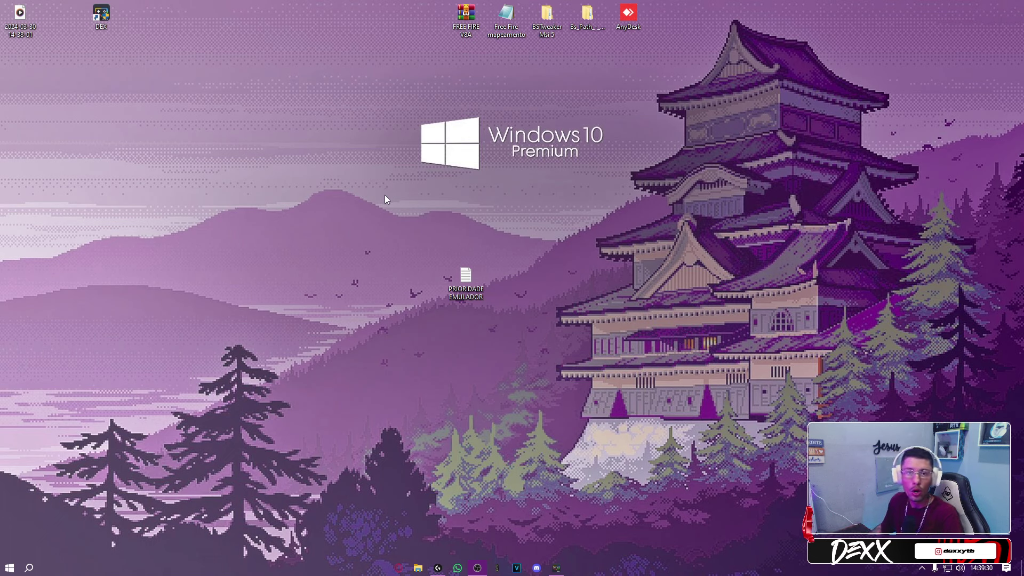
drag(361, 214, 572, 379)
drag(302, 233, 613, 358)
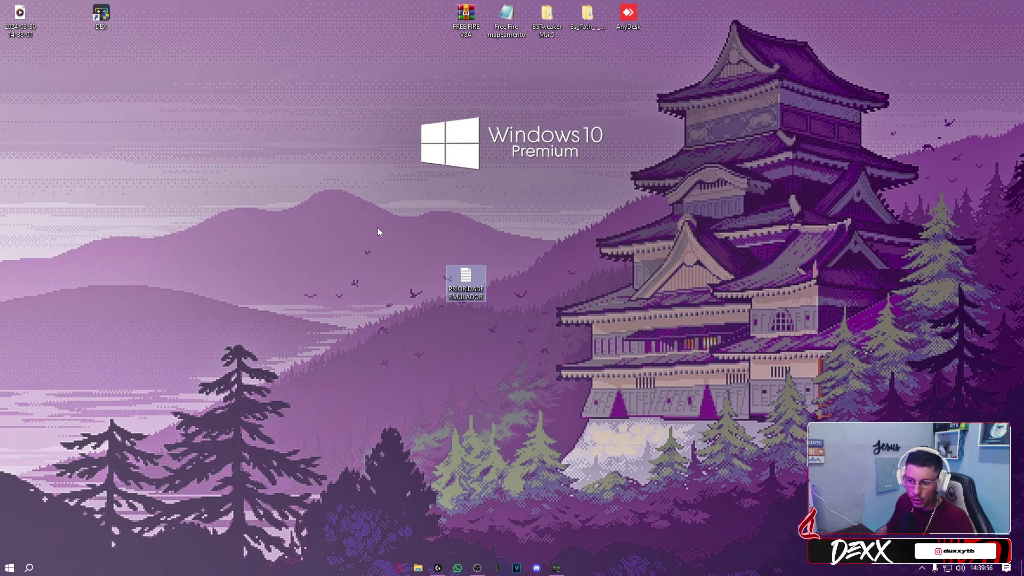
drag(376, 227, 497, 335)
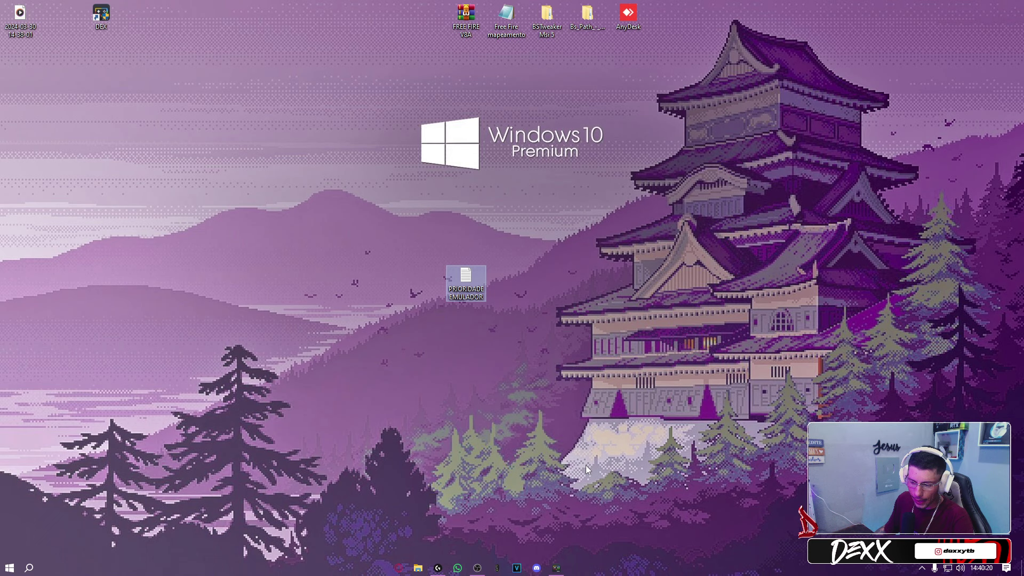
Close the last app among the running programs
right_click(557, 567)
click(552, 546)
click(567, 299)
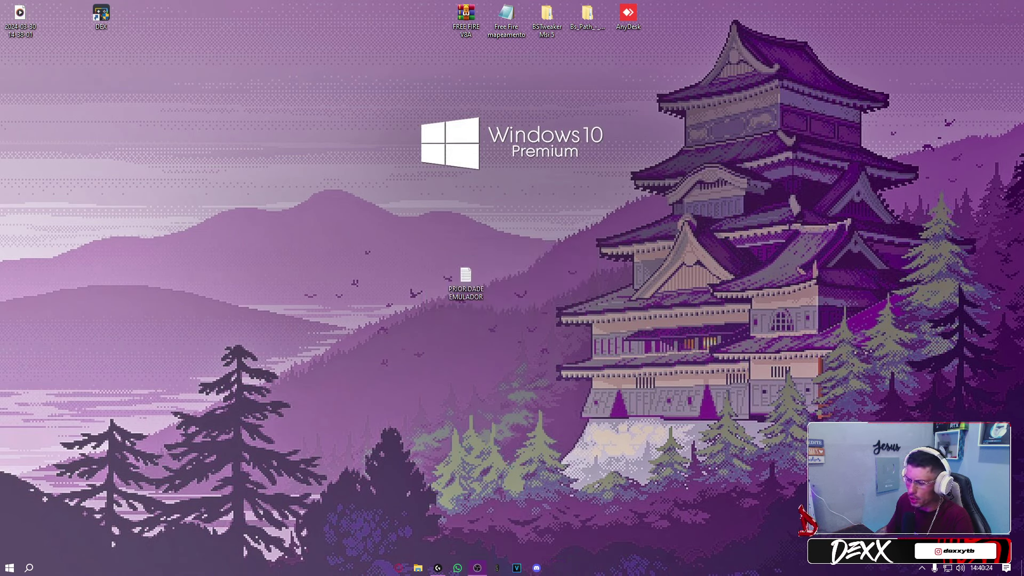
drag(244, 170, 846, 447)
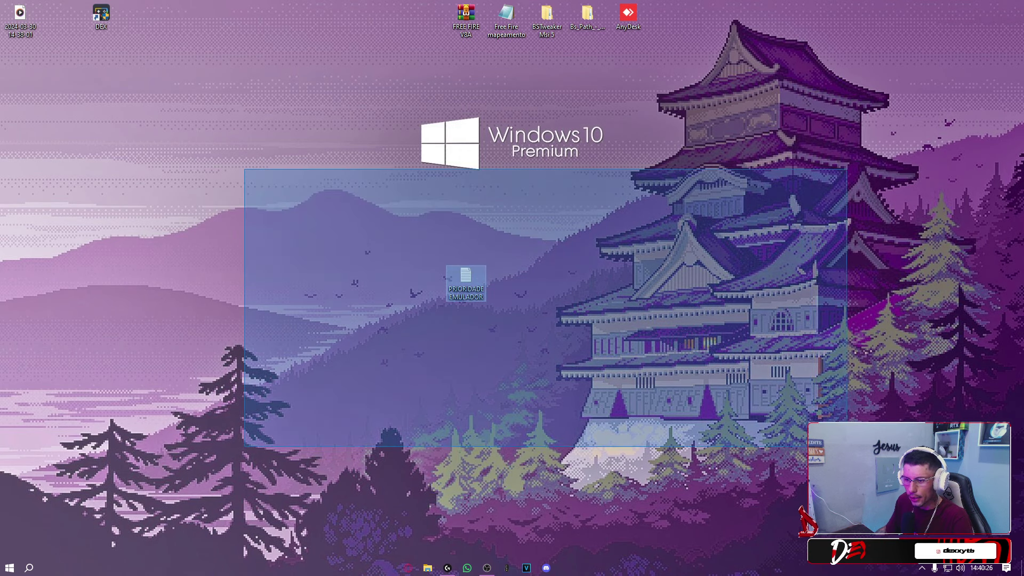
Examine the detailed list of running processes in Task Manager, and close it
right_click(619, 567)
click(650, 523)
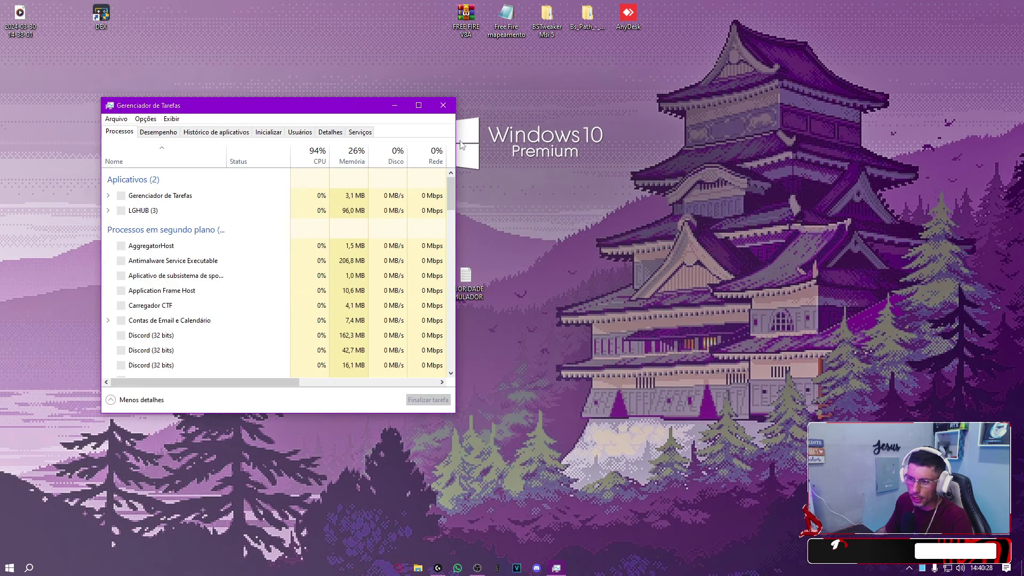
click(330, 131)
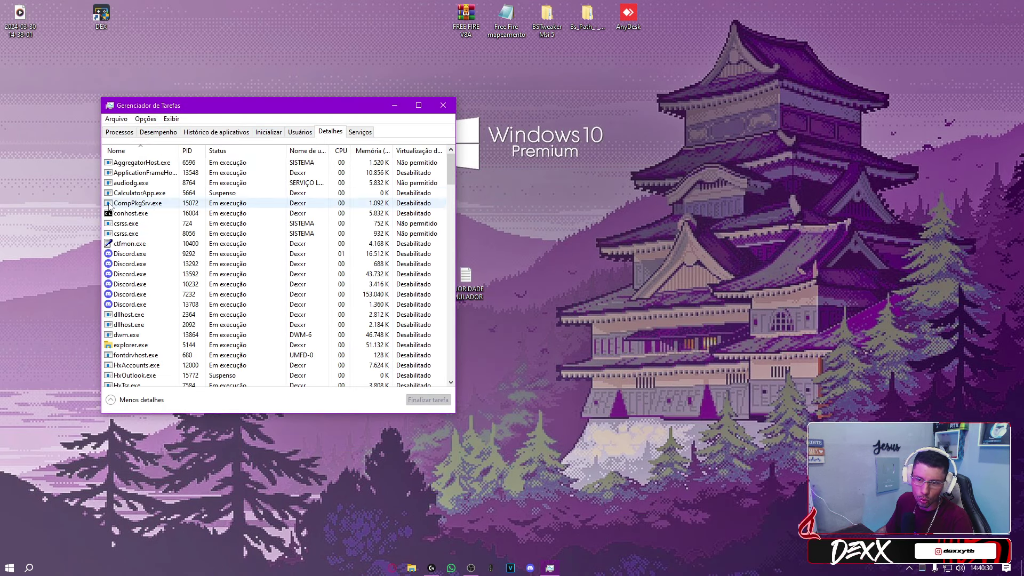
click(137, 366)
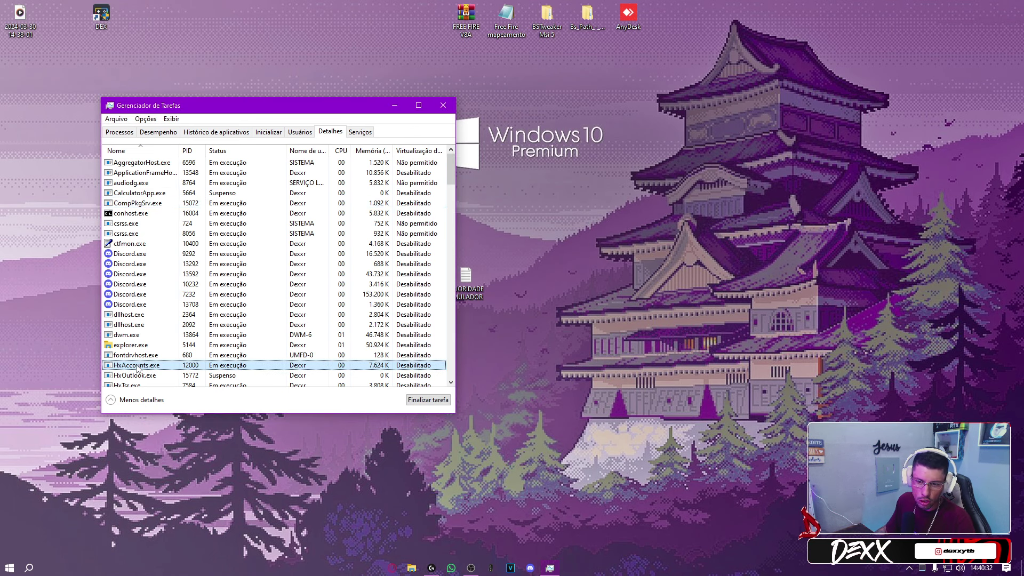
scroll(144, 320, down, 3)
scroll(153, 259, down, 3)
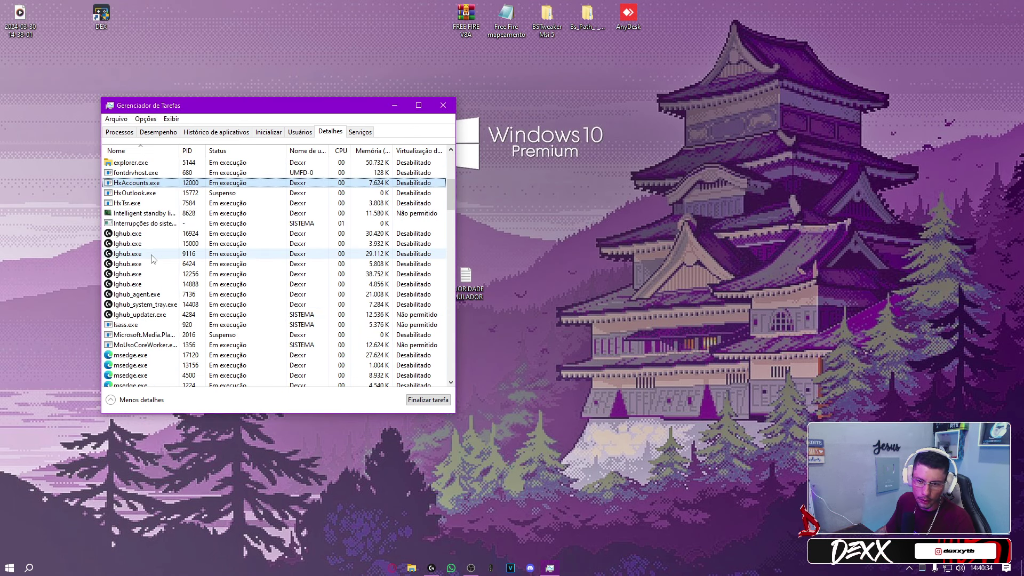
scroll(153, 259, up, 6)
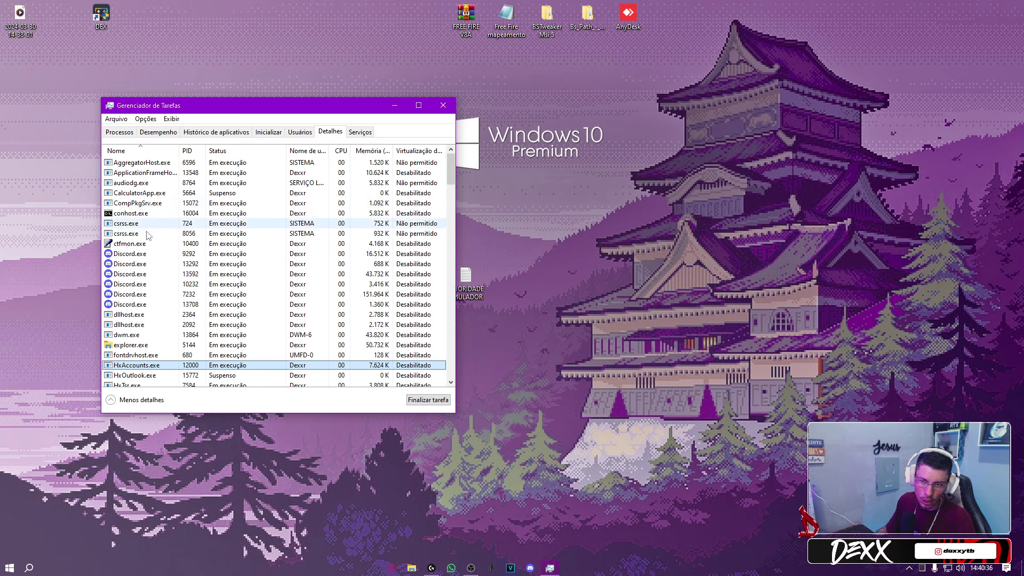
click(443, 106)
drag(383, 214, 512, 316)
drag(409, 233, 522, 349)
Switch to the browser and open the Arquivos download page of the DEXX TV site
click(408, 567)
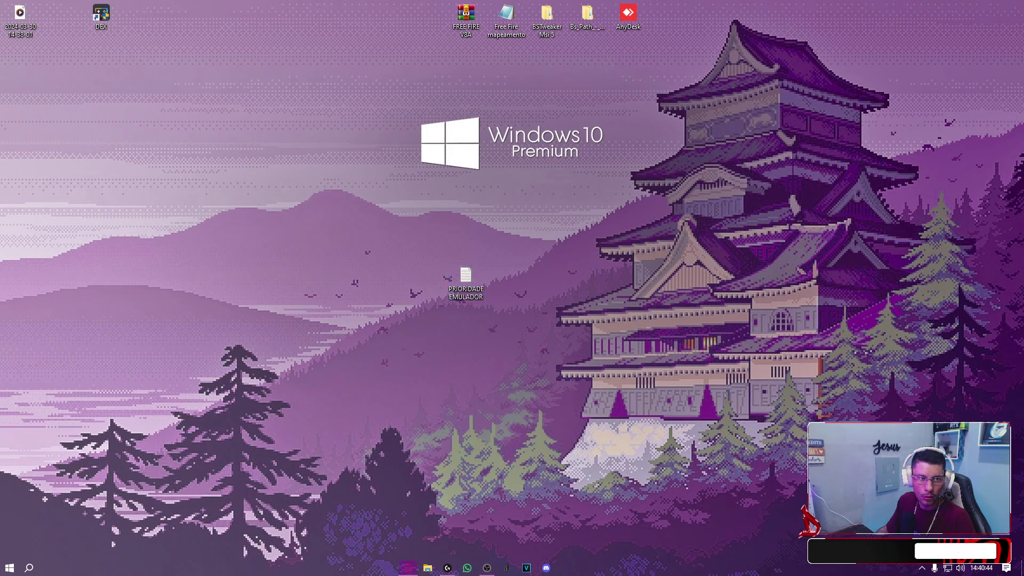
drag(0, 160, 382, 8)
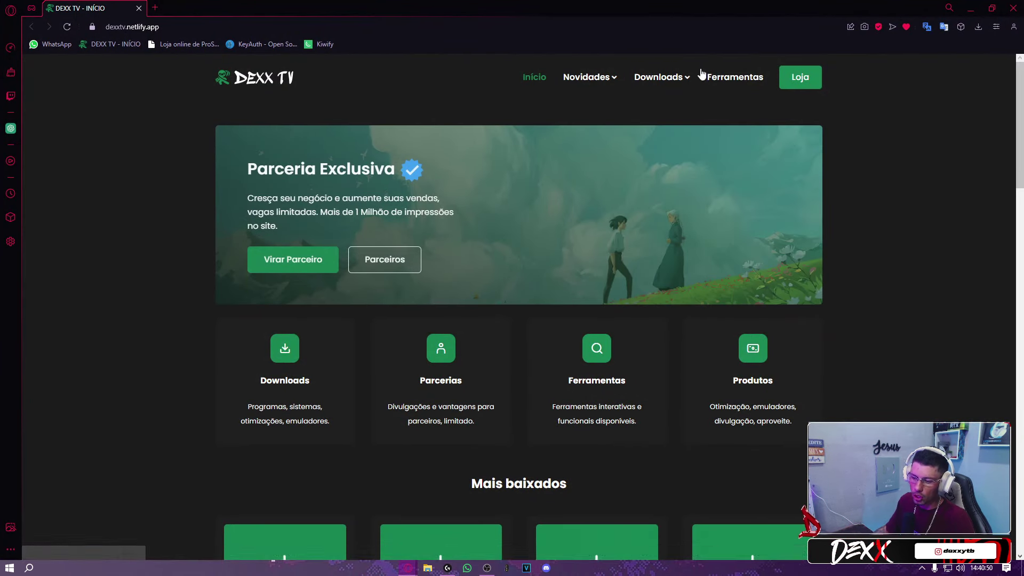
scroll(609, 404, down, 2)
scroll(609, 404, down, 10)
scroll(618, 363, up, 12)
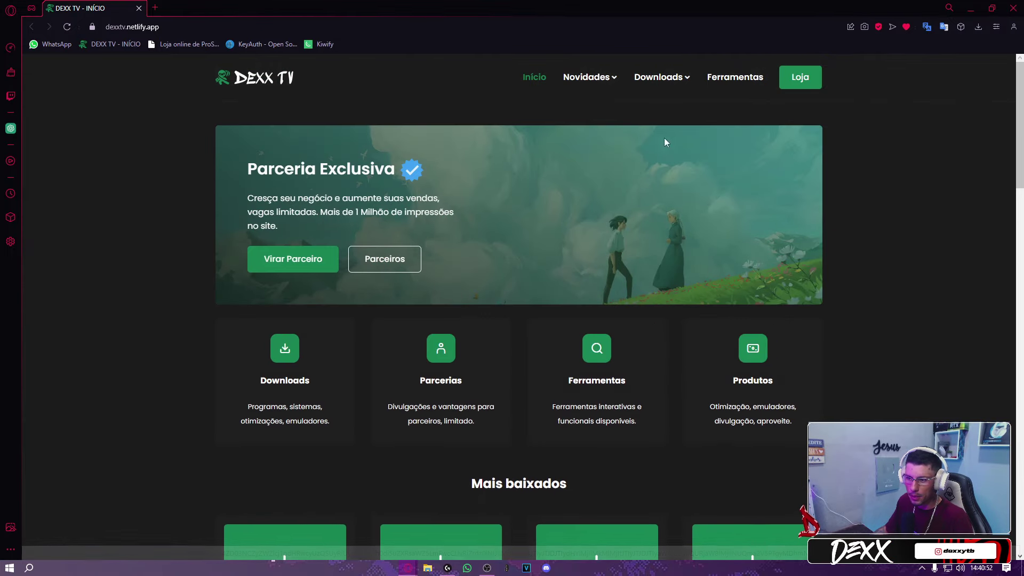
mouse_move(689, 84)
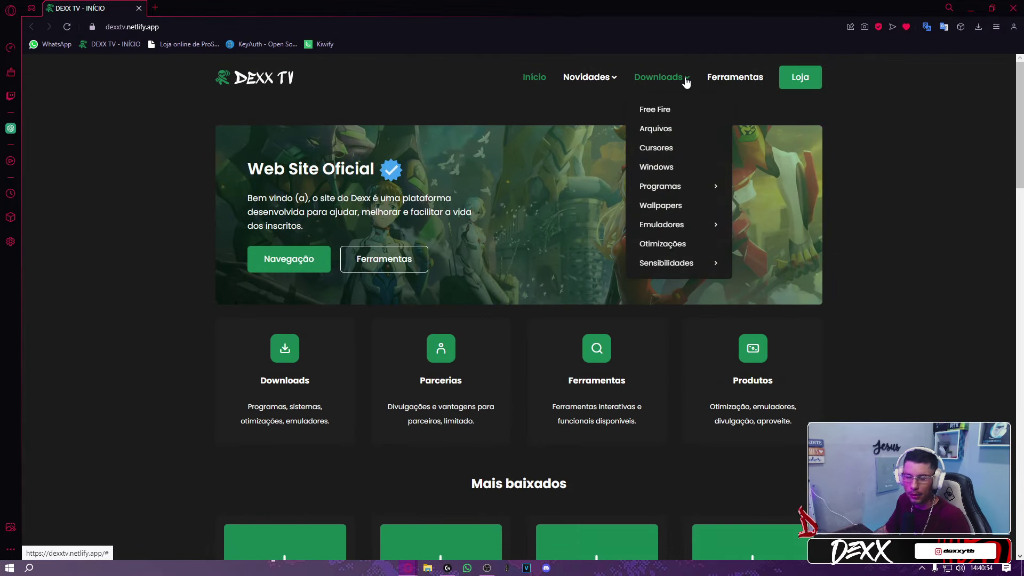
click(655, 129)
click(238, 8)
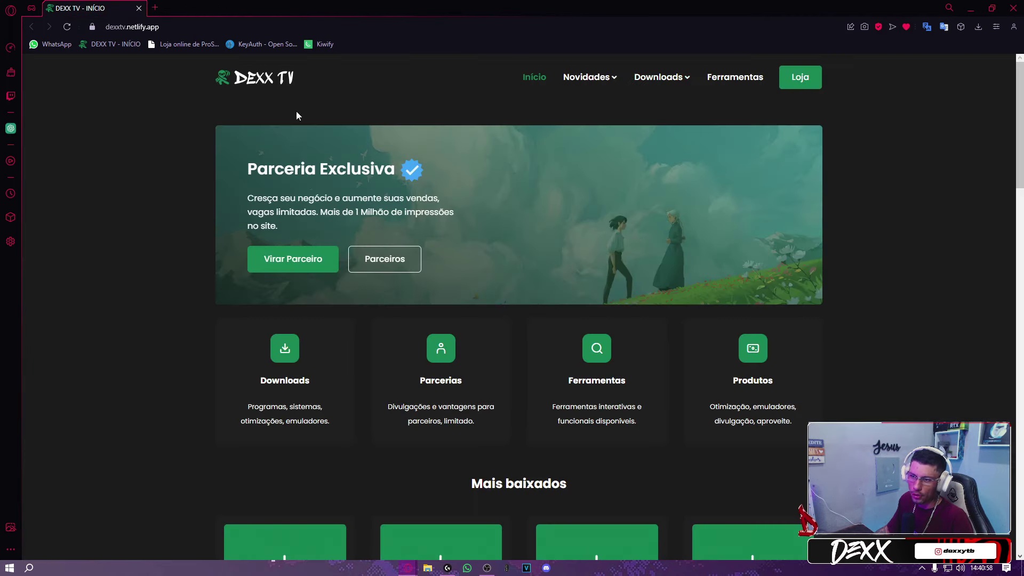
mouse_move(661, 80)
click(656, 129)
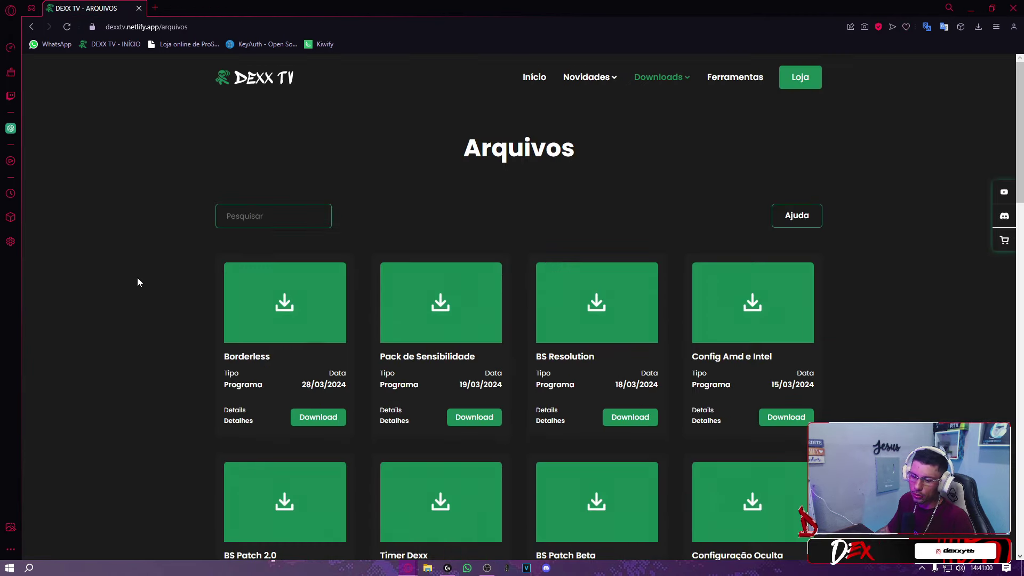
Search the Arquivos page for "prio" and close the browser
click(255, 225)
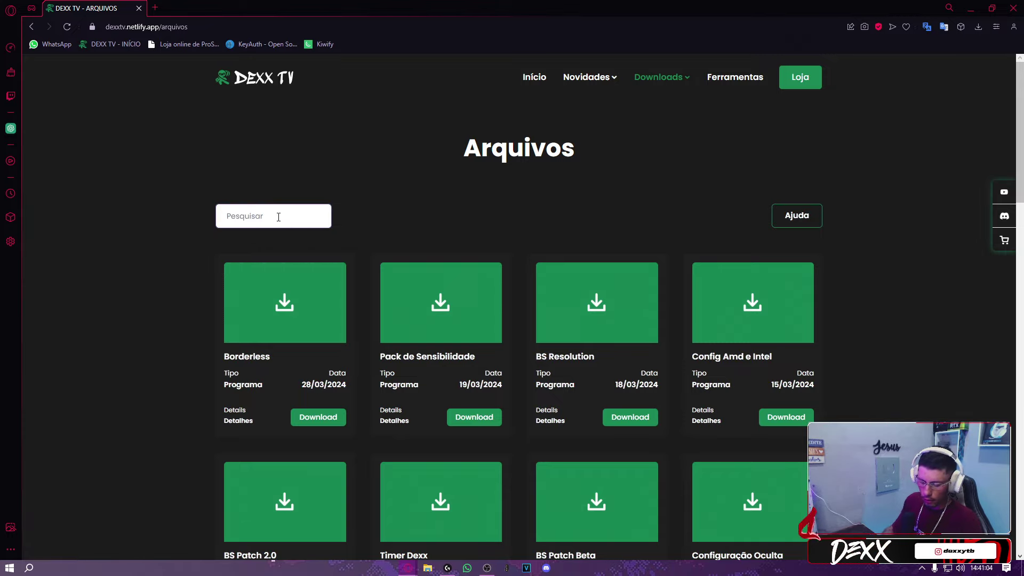
text(prio)
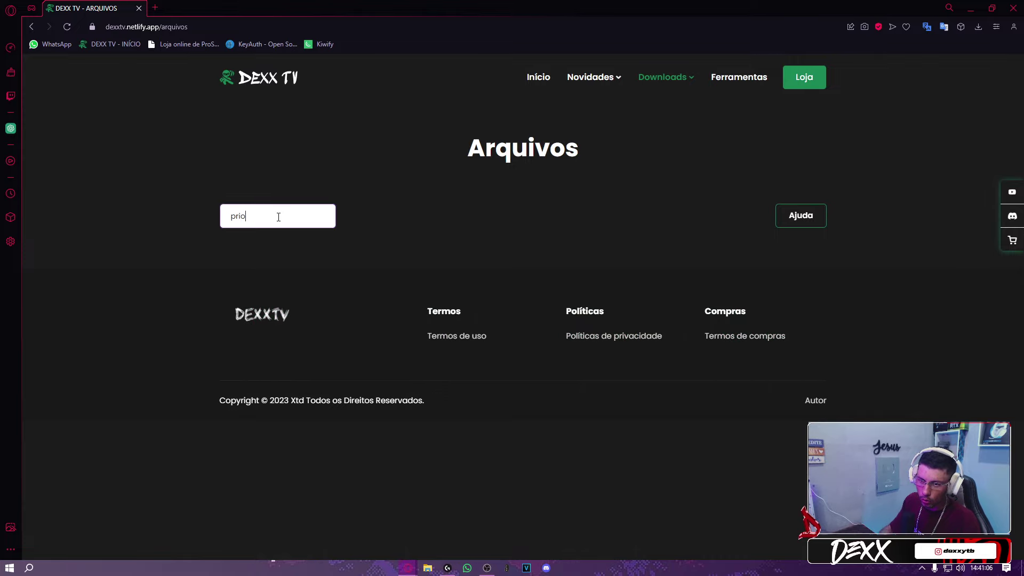
key(BackSpace)
key(BackSpace)
key(BackSpace)
click(1012, 8)
Move the PRIORIDADE EMULADOR file on the desktop onto the castle in the wallpaper
drag(399, 220, 540, 334)
drag(458, 283, 783, 283)
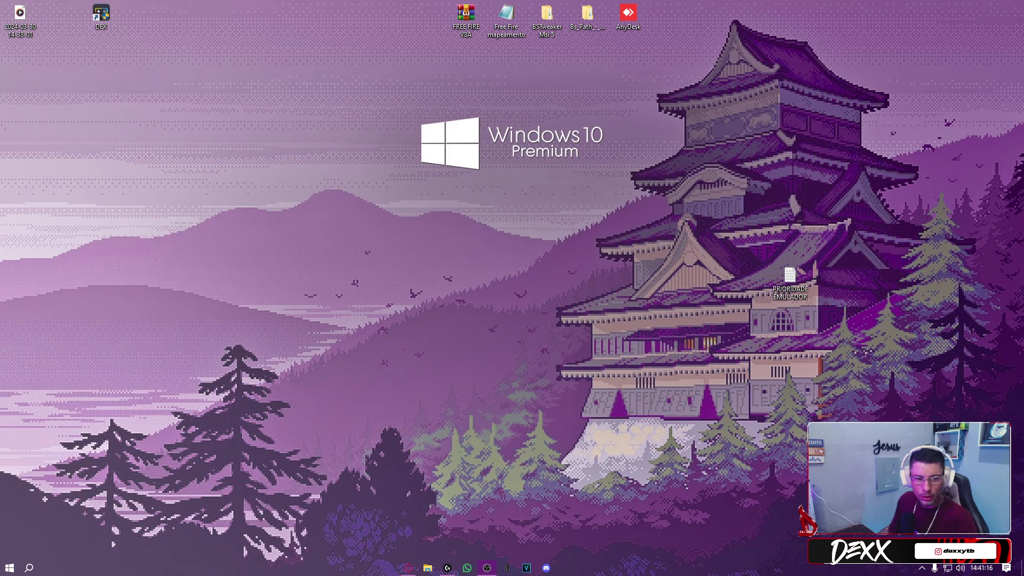
Search Windows for "ponto", open Criar ponto de restauração, and place its window near the middle of the desktop
click(29, 567)
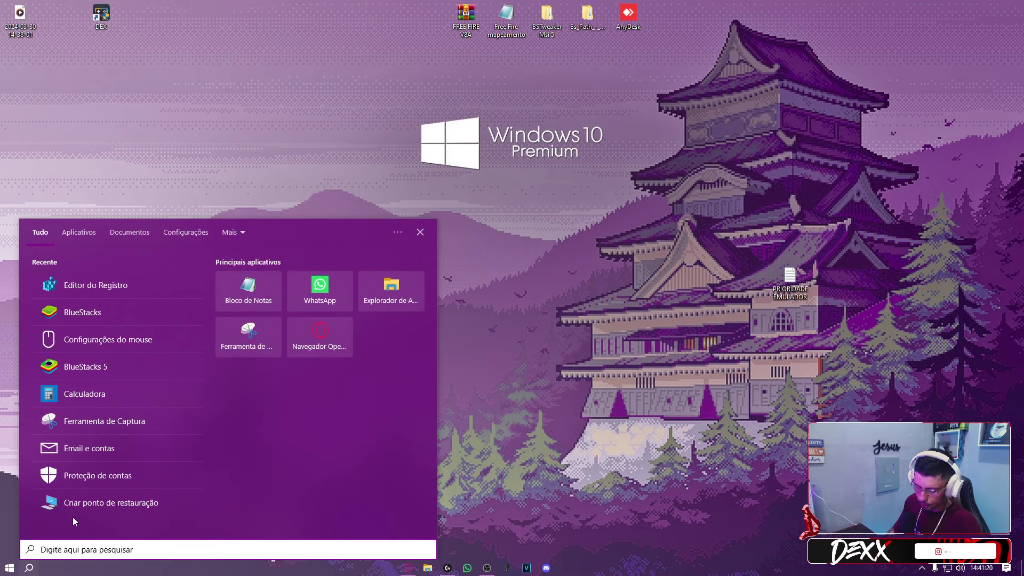
text(ponto)
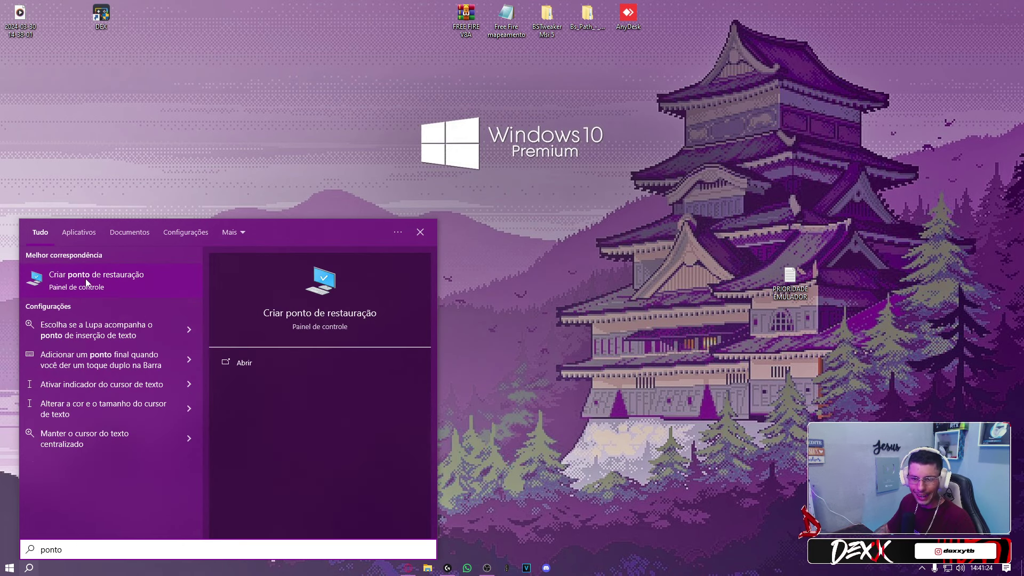
click(93, 275)
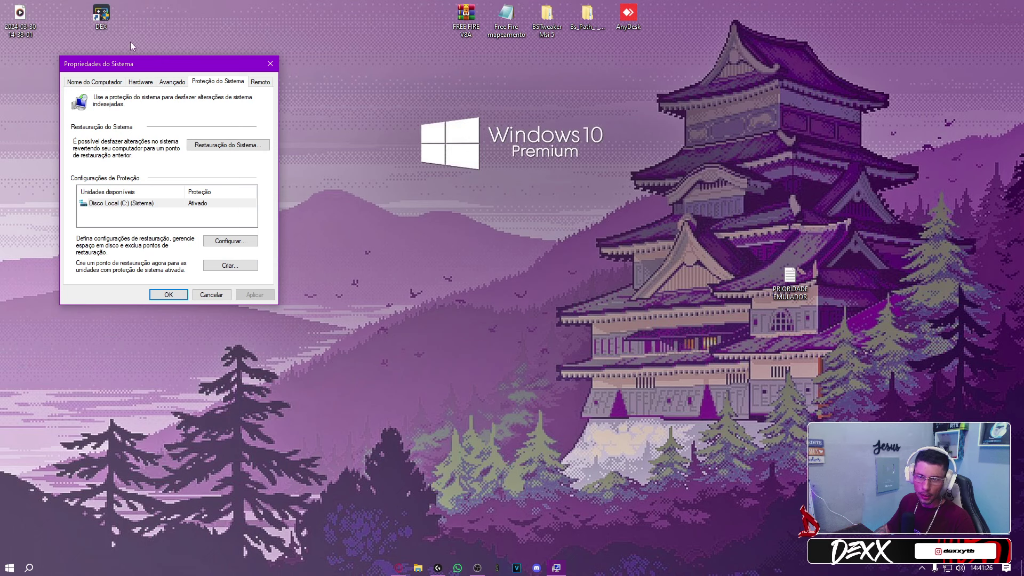
drag(183, 68, 442, 184)
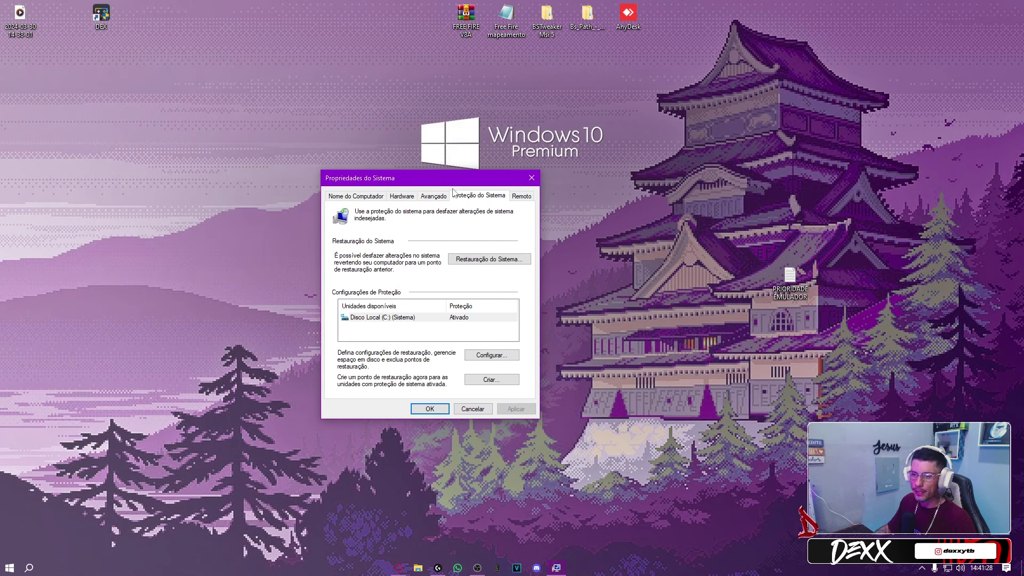
drag(704, 228, 858, 341)
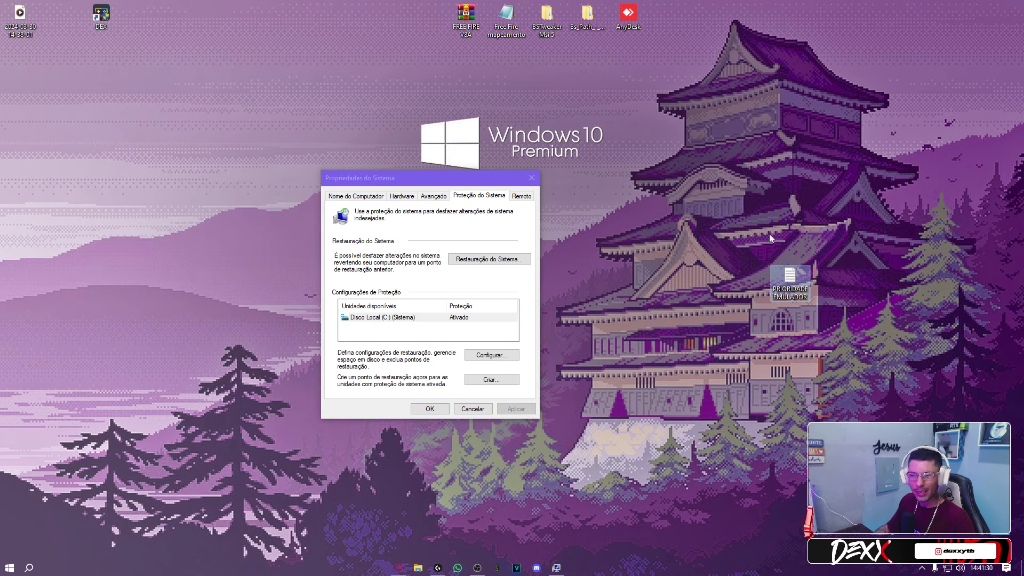
drag(726, 229, 874, 329)
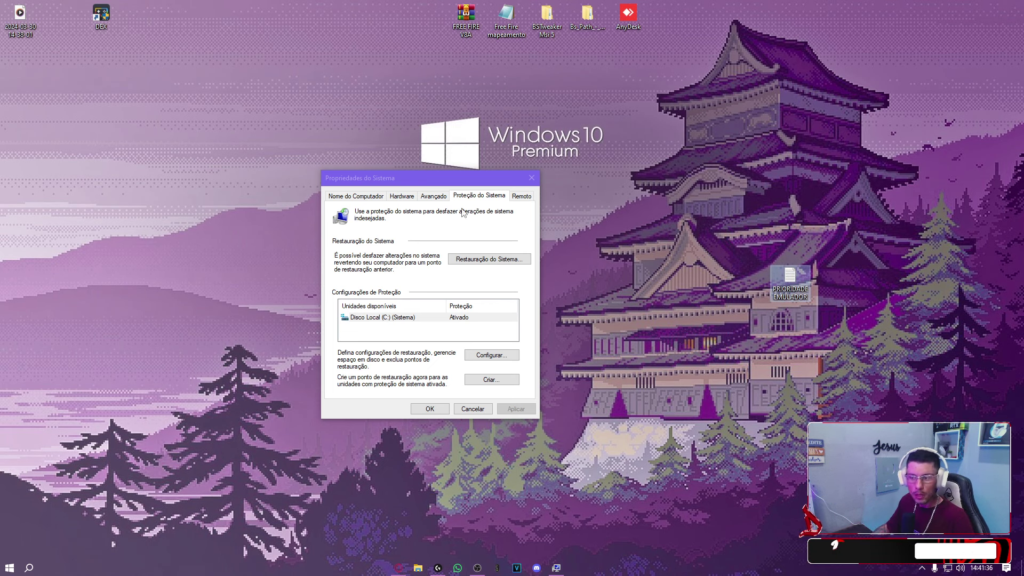
Create a system restore point with the description "dexx" and dismiss the completion message
drag(429, 181, 427, 177)
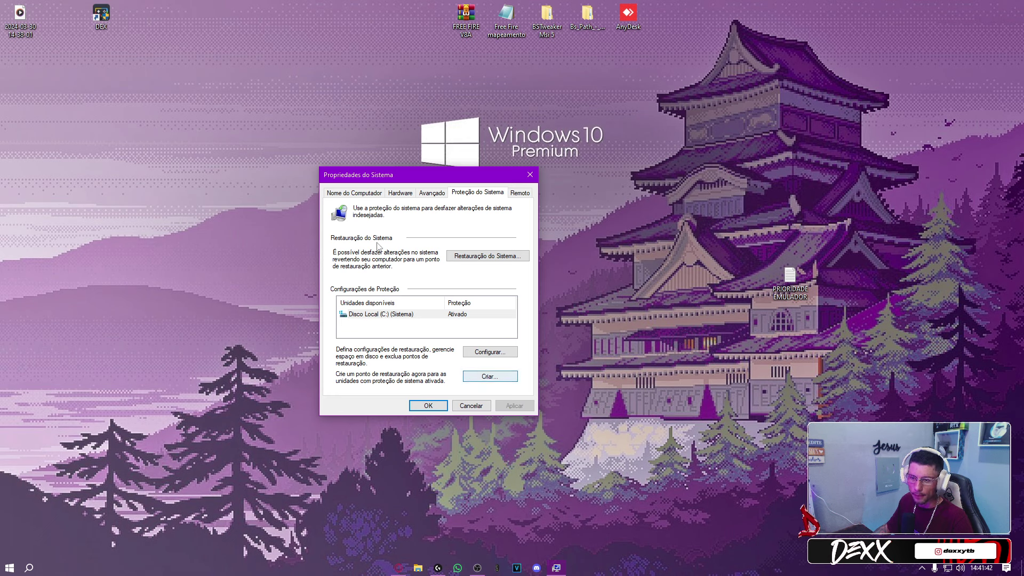
click(488, 376)
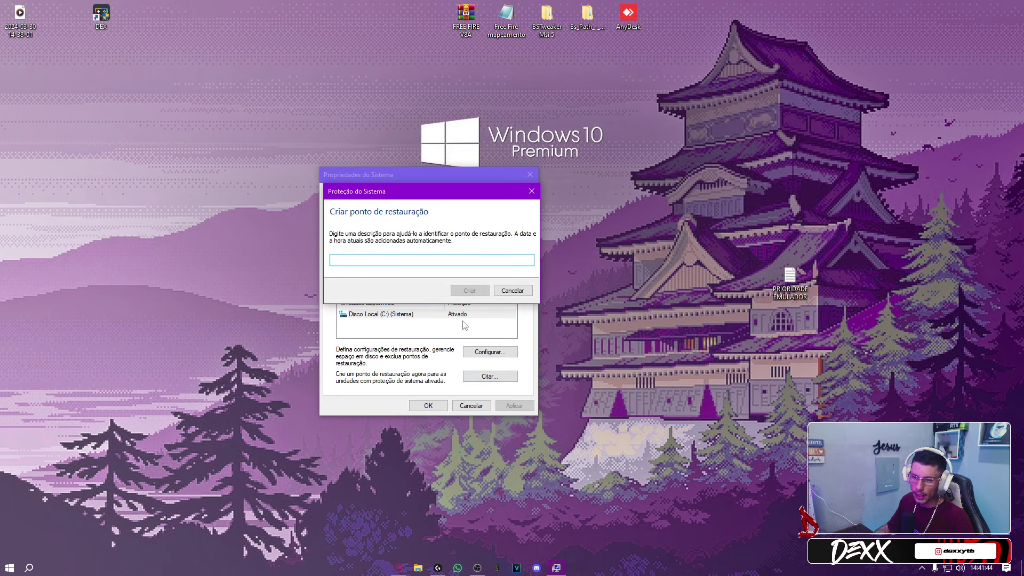
text(dexx)
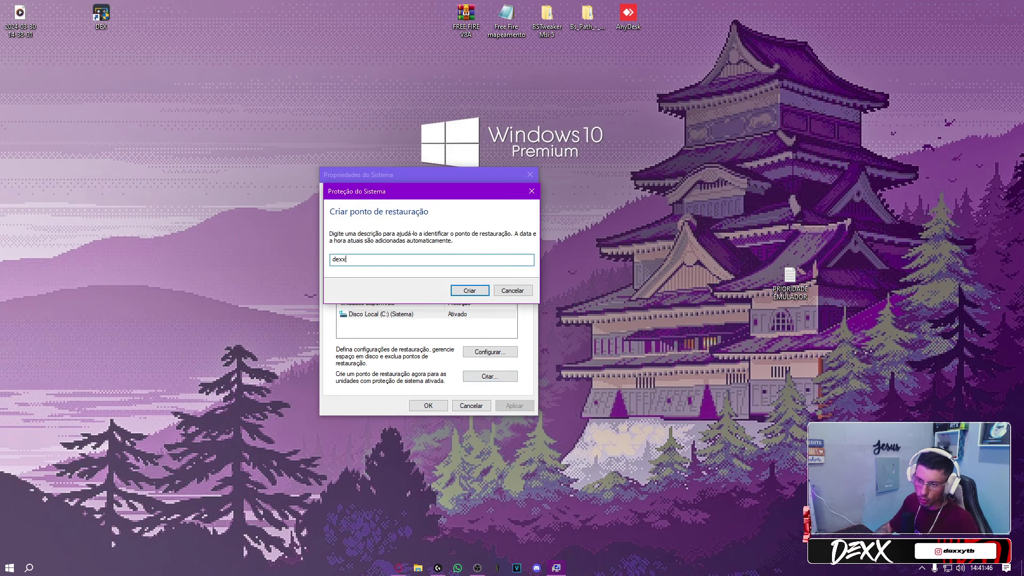
click(467, 293)
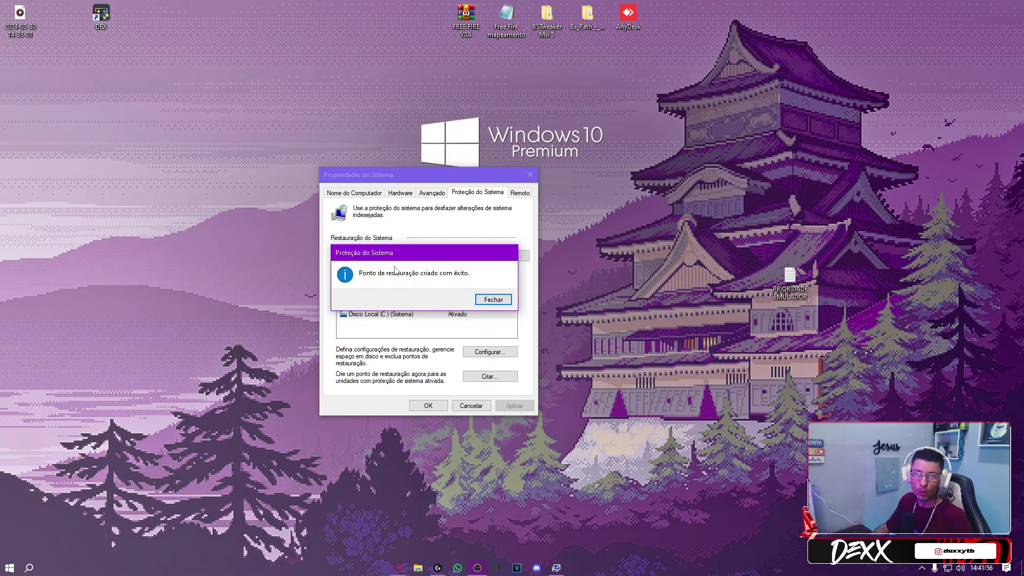
click(500, 300)
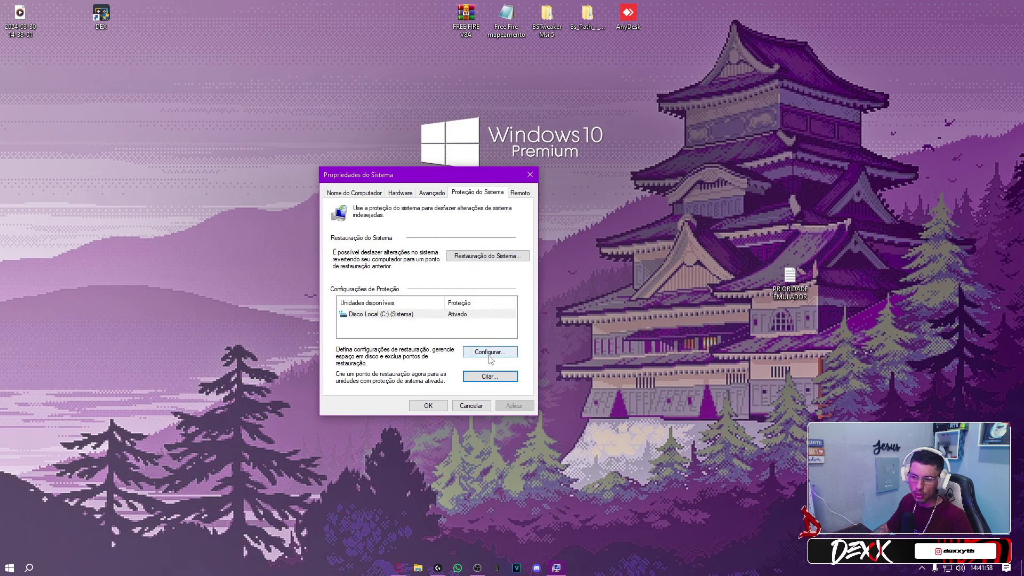
Check the "dexx" restore point in the System Restore list, leaving without restoring, and close the system properties
click(488, 259)
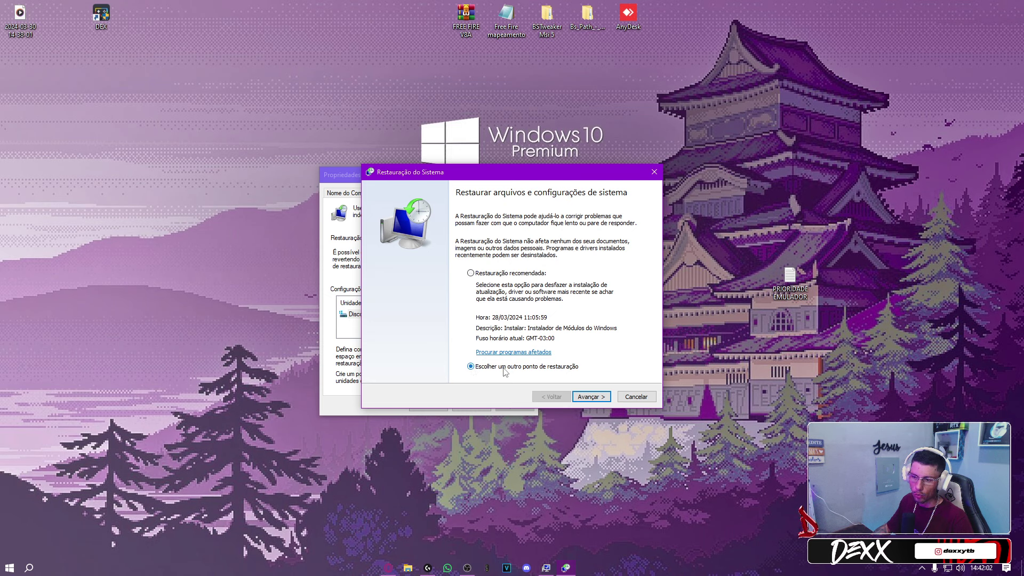
click(596, 395)
click(444, 261)
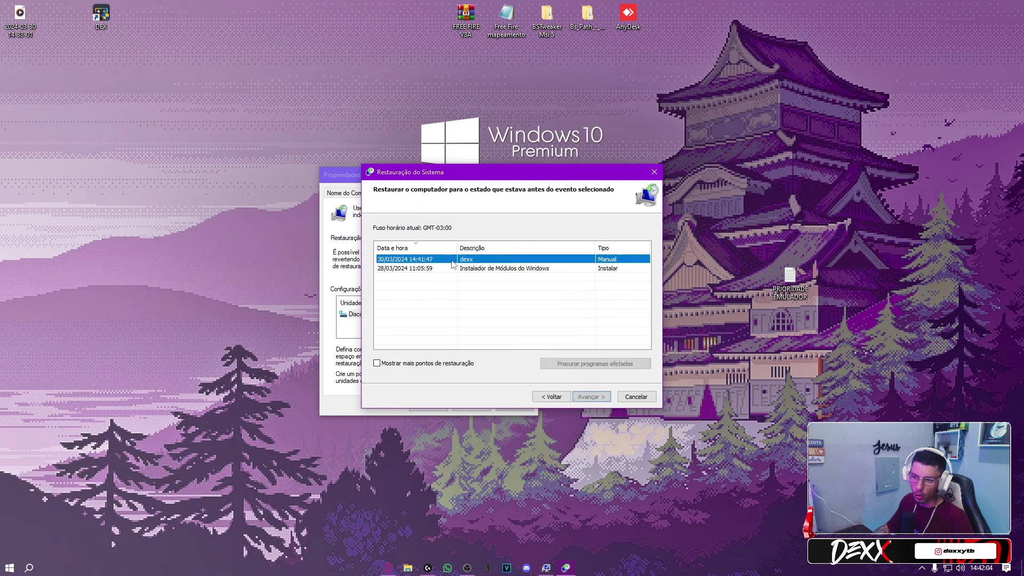
click(654, 172)
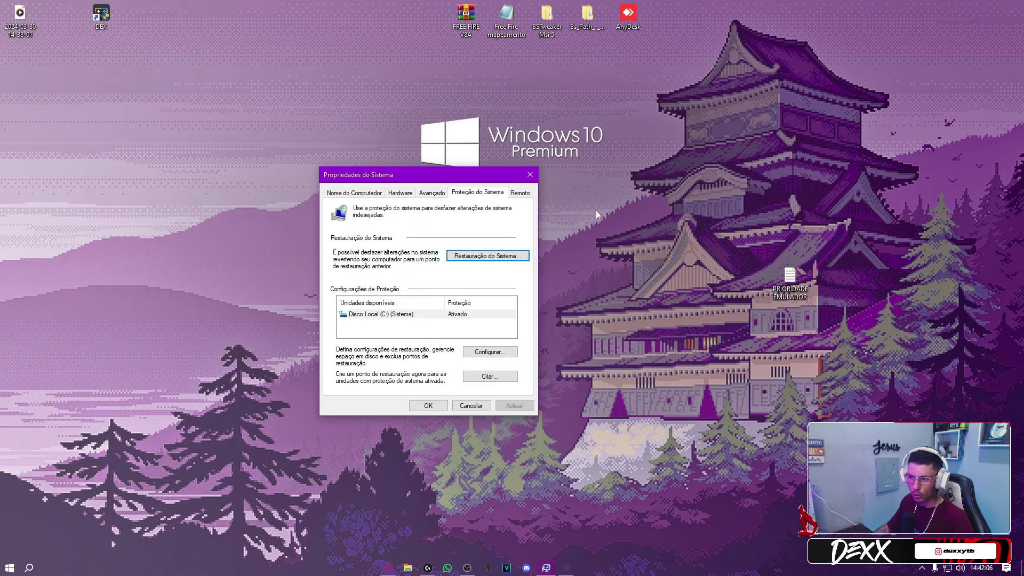
click(531, 176)
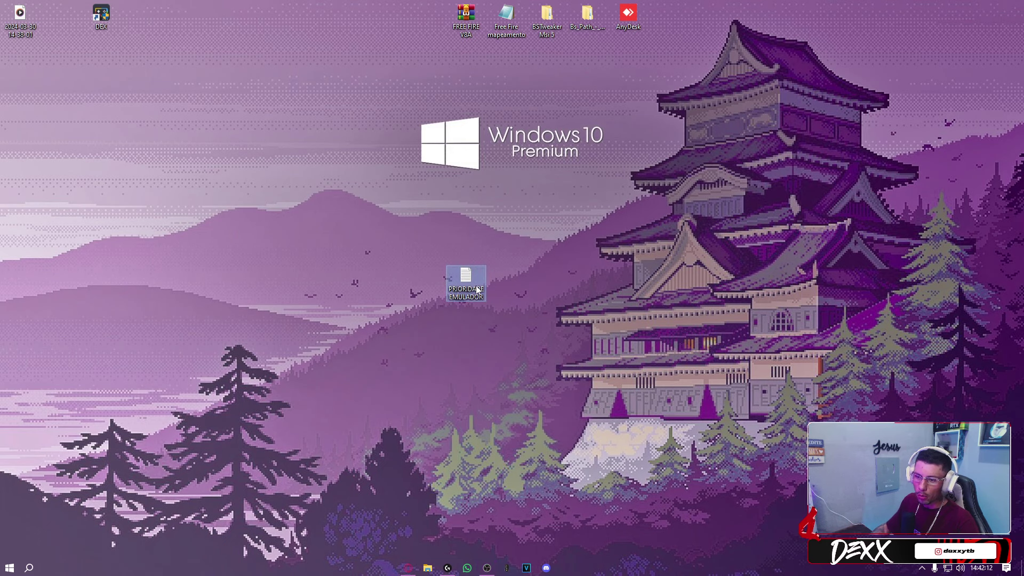
Search Windows for "editor" and open Editor do Registro, approving the permission request
click(29, 567)
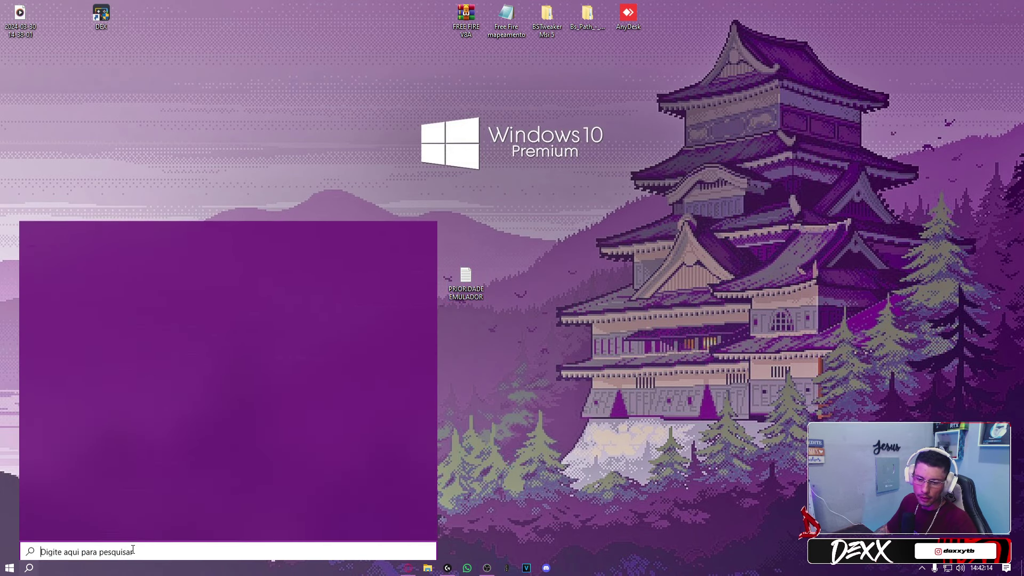
text(editor)
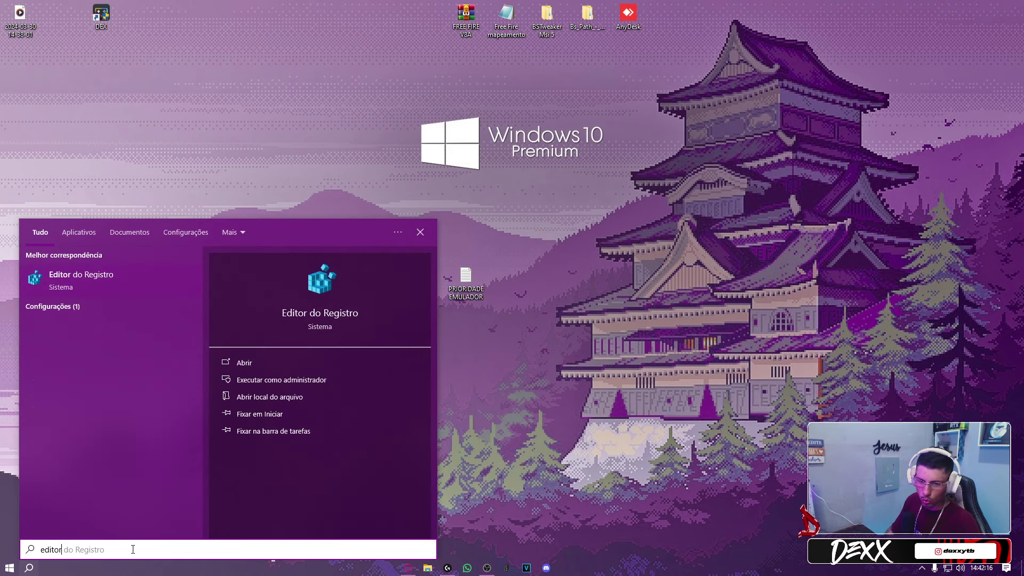
click(75, 283)
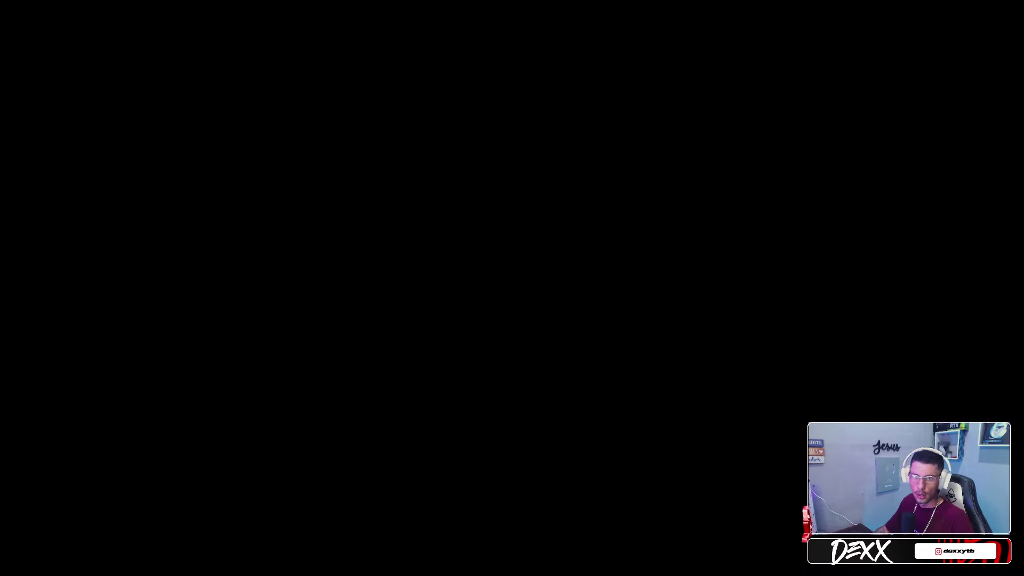
click(315, 114)
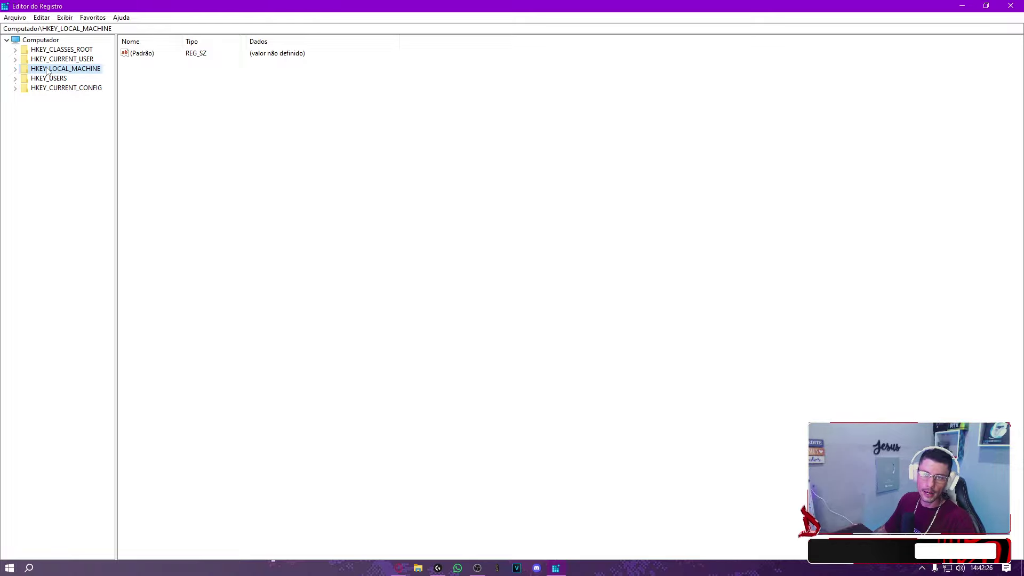
Expand HKEY_LOCAL_MACHINE and its SOFTWARE key in the registry tree
click(16, 68)
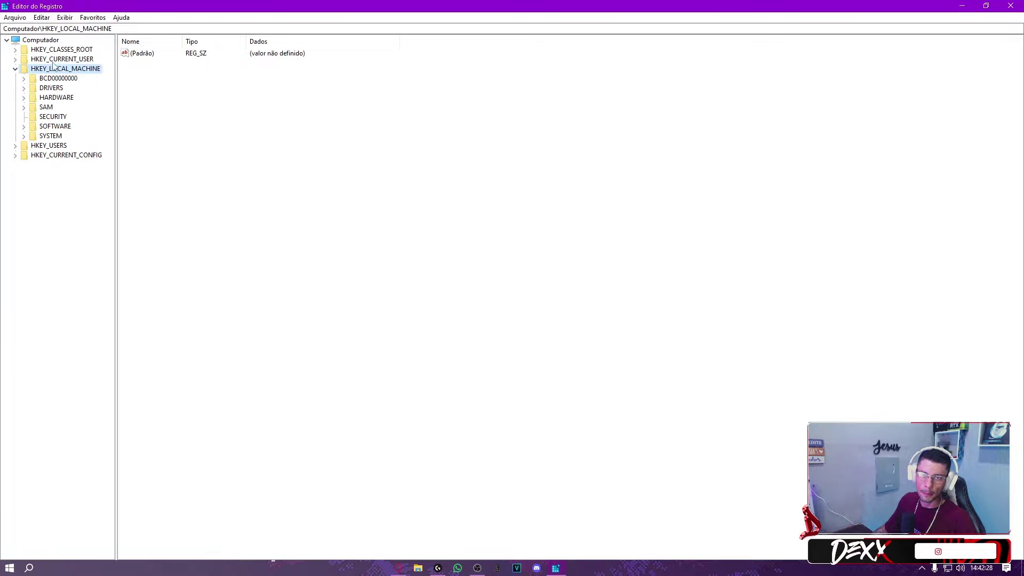
click(53, 127)
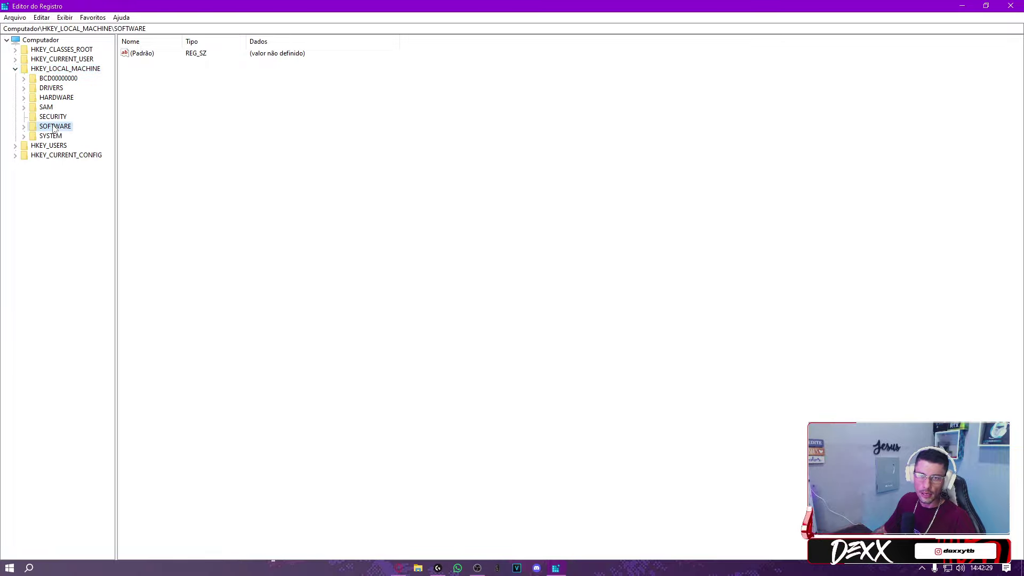
click(24, 127)
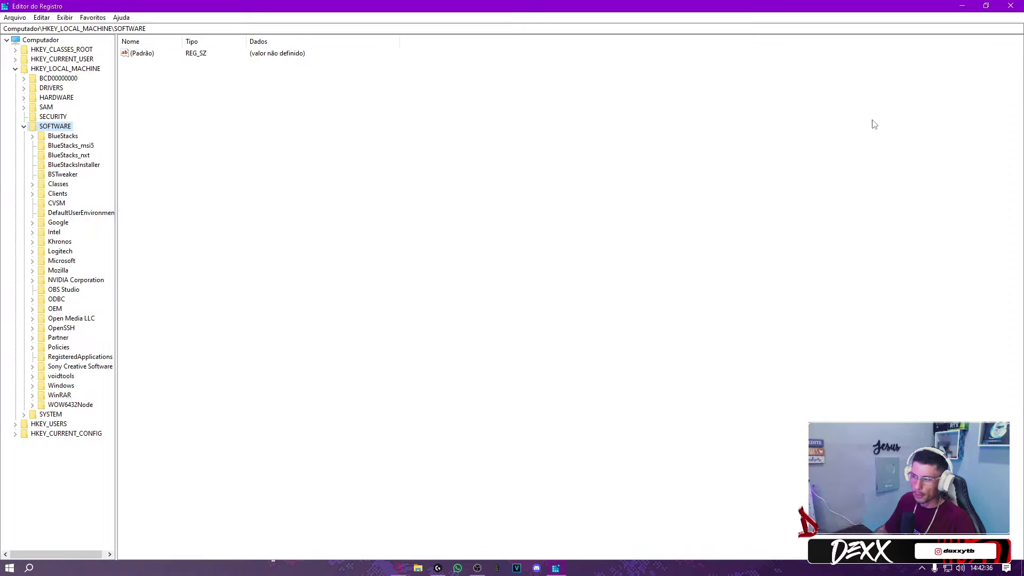
Open the PRIORIDADE EMULADOR file from the desktop and read the registry path on its first line
click(962, 6)
double_click(466, 281)
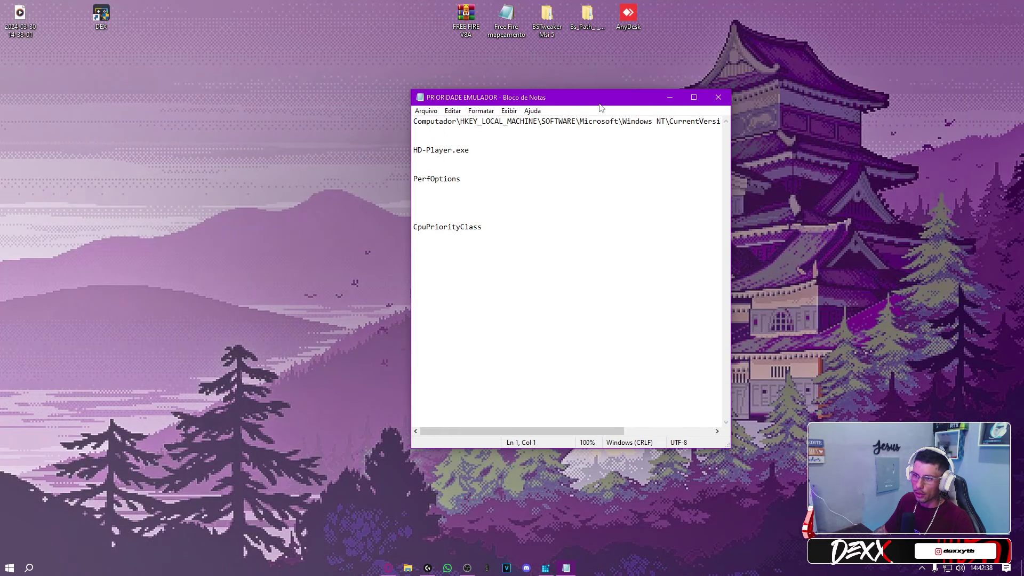
double_click(577, 100)
drag(439, 34, 60, 25)
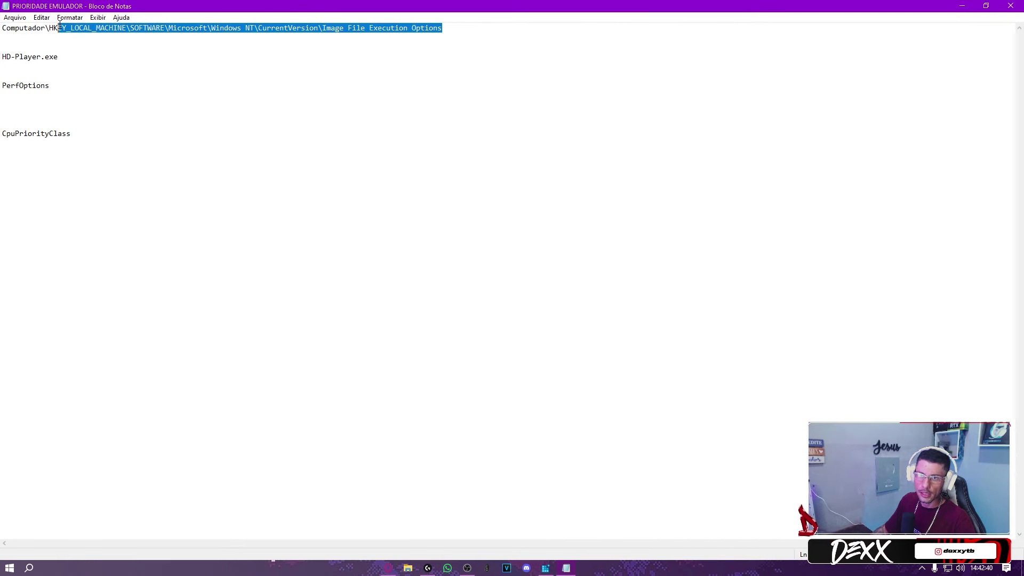
drag(396, 6, 0, 68)
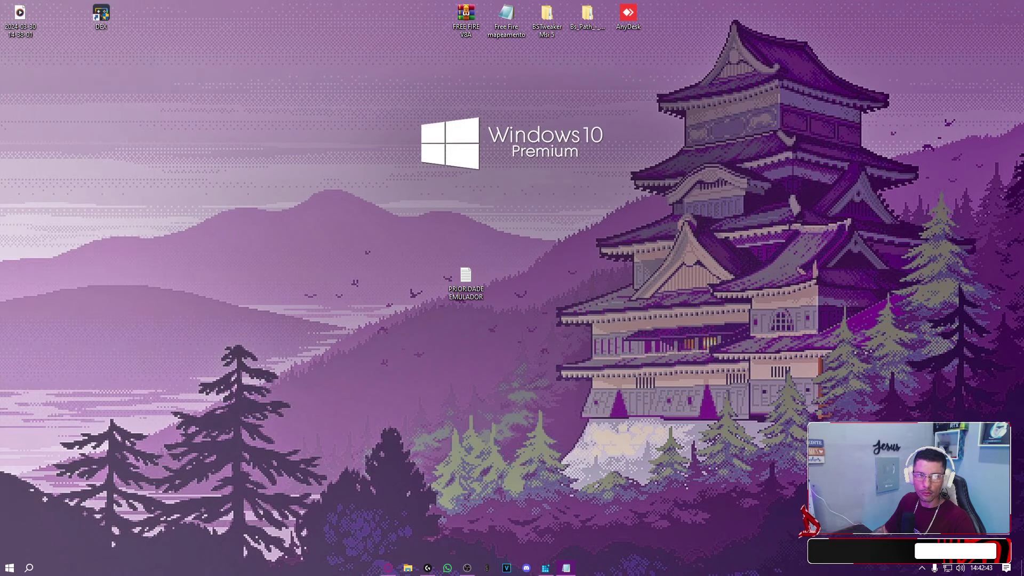
Return to Editor do Registro and expand the Microsoft key under SOFTWARE and its Windows NT subkey
click(549, 568)
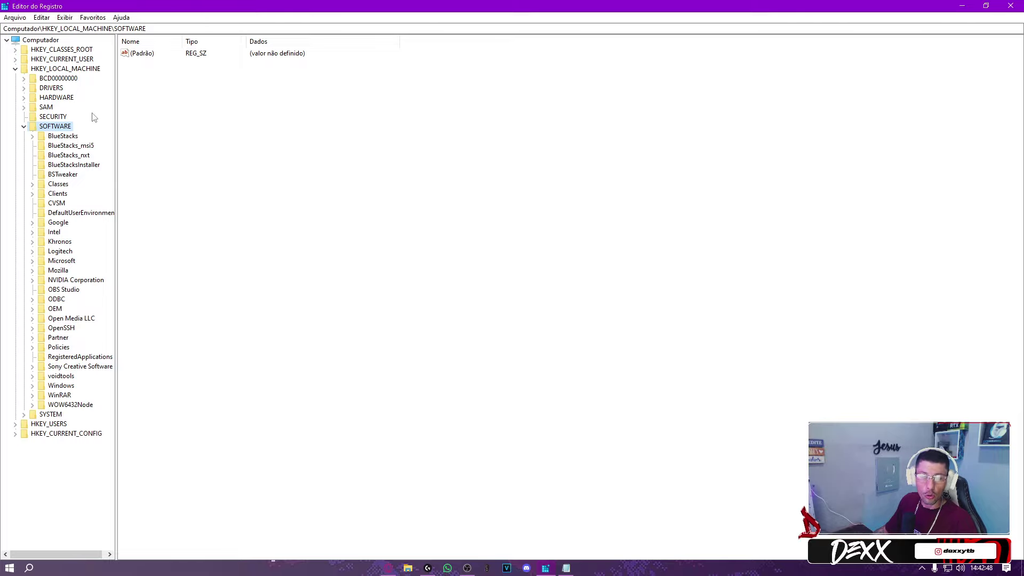
click(32, 260)
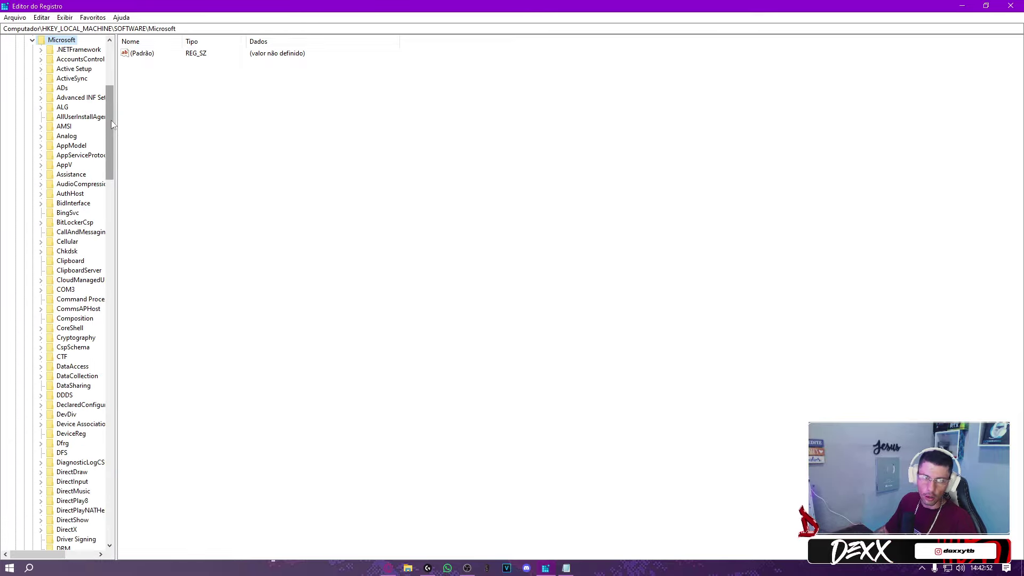
drag(110, 110, 110, 152)
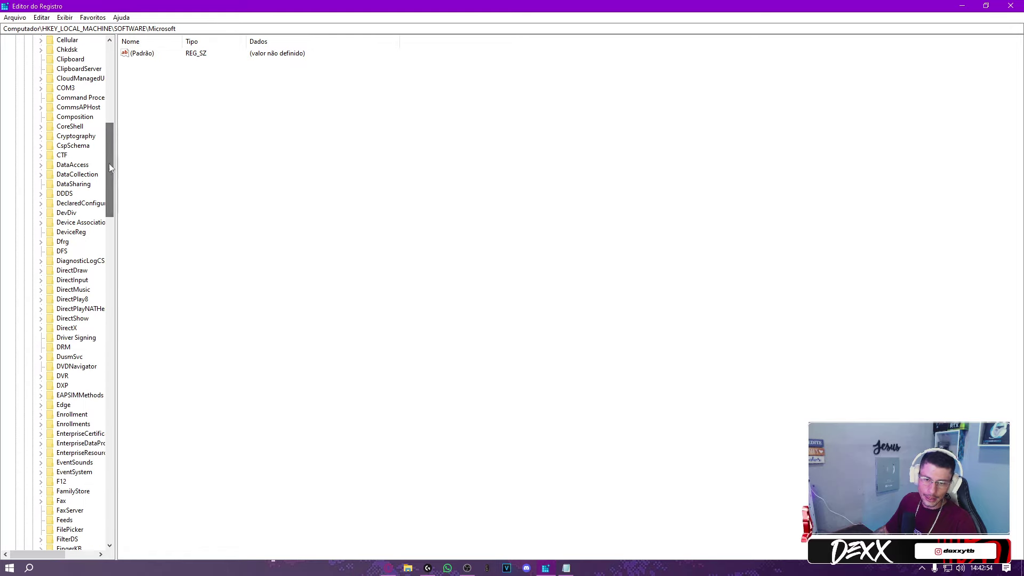
drag(39, 552, 54, 552)
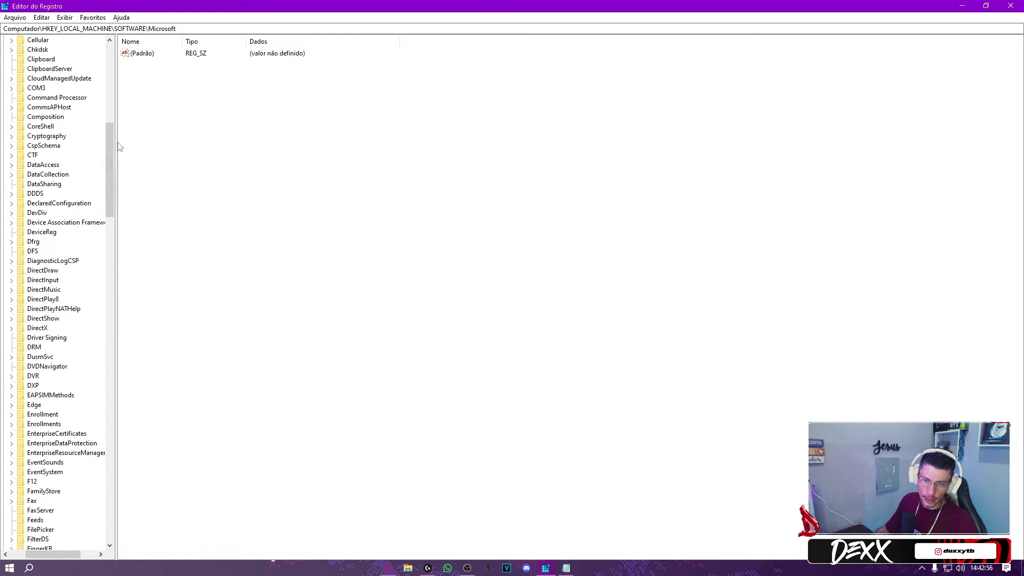
drag(112, 152, 124, 449)
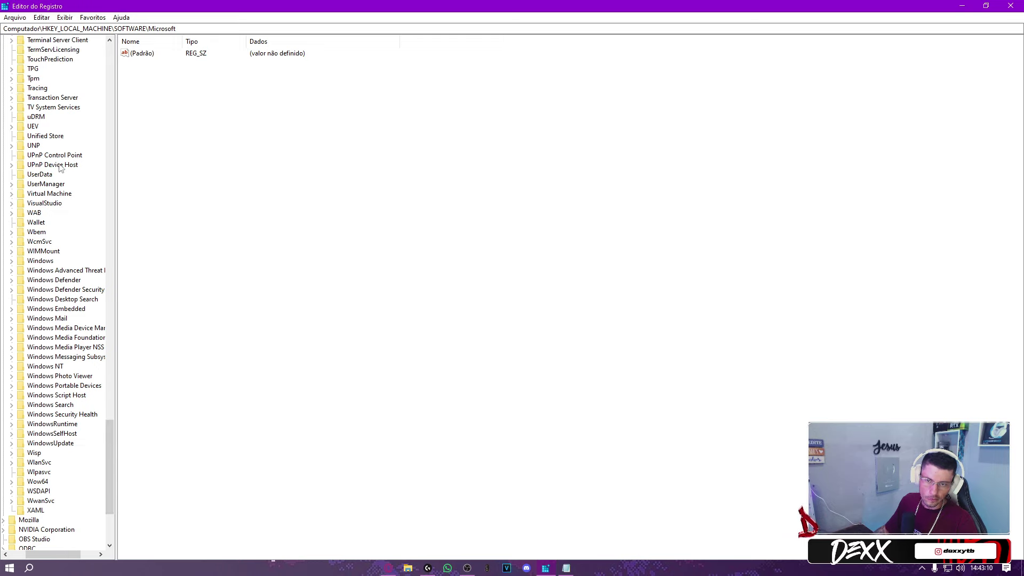
scroll(60, 168, down, 4)
click(60, 252)
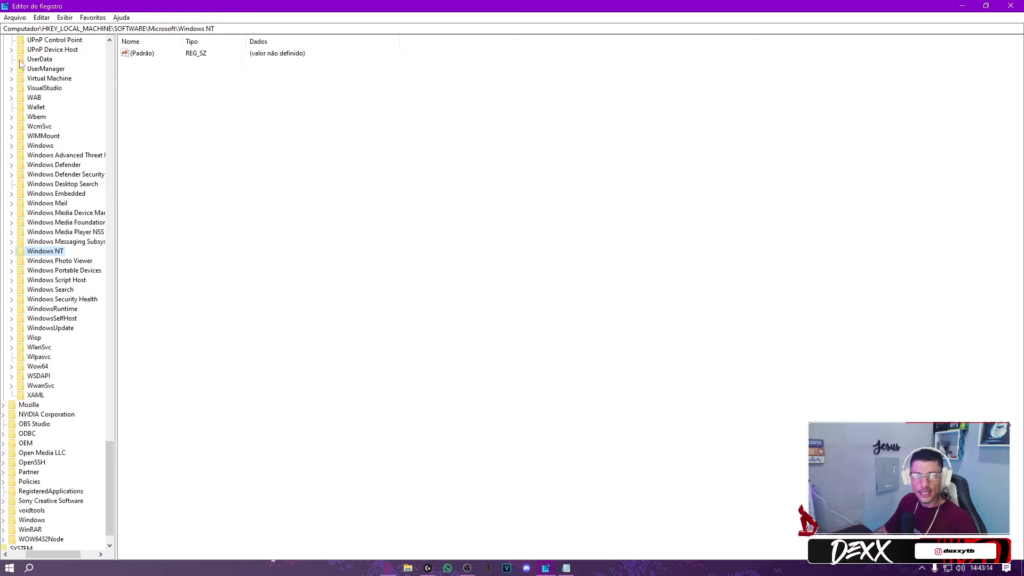
click(12, 251)
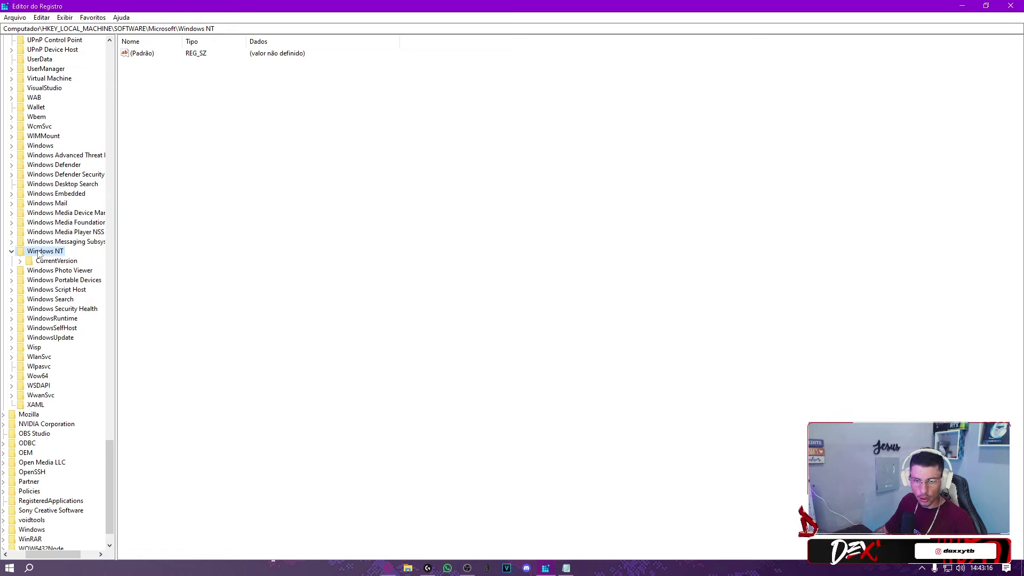
Expand CurrentVersion under Windows NT and select the Image File Execution Options key
click(55, 261)
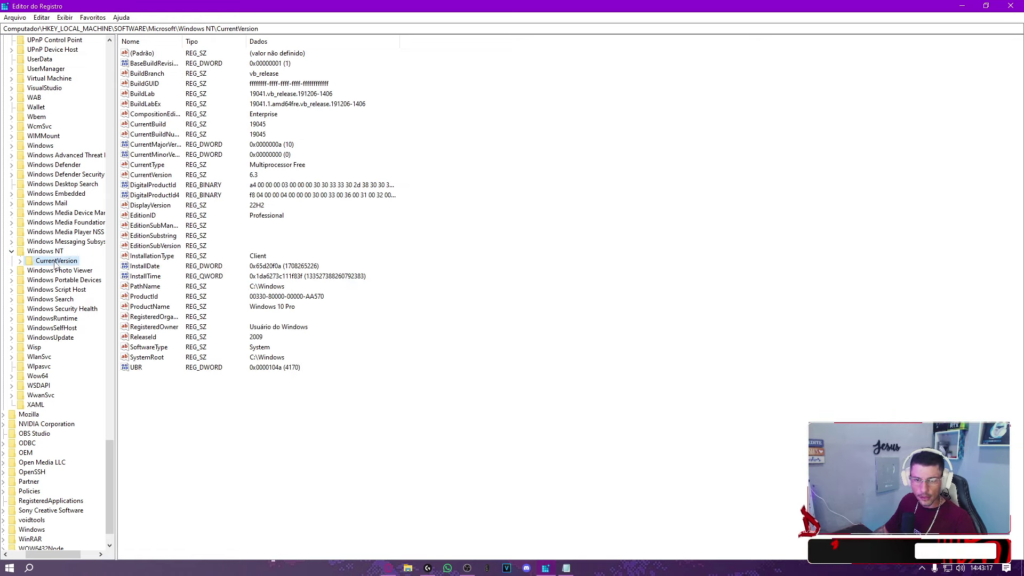
click(21, 262)
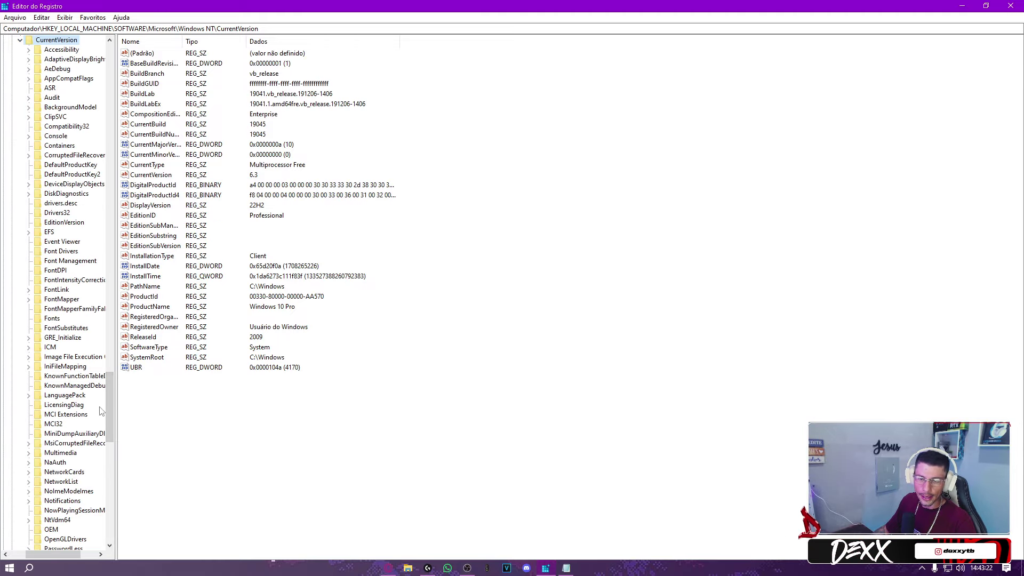
mouse_move(110, 402)
mouse_down()
mouse_move(106, 371)
mouse_move(124, 448)
mouse_move(110, 417)
mouse_up()
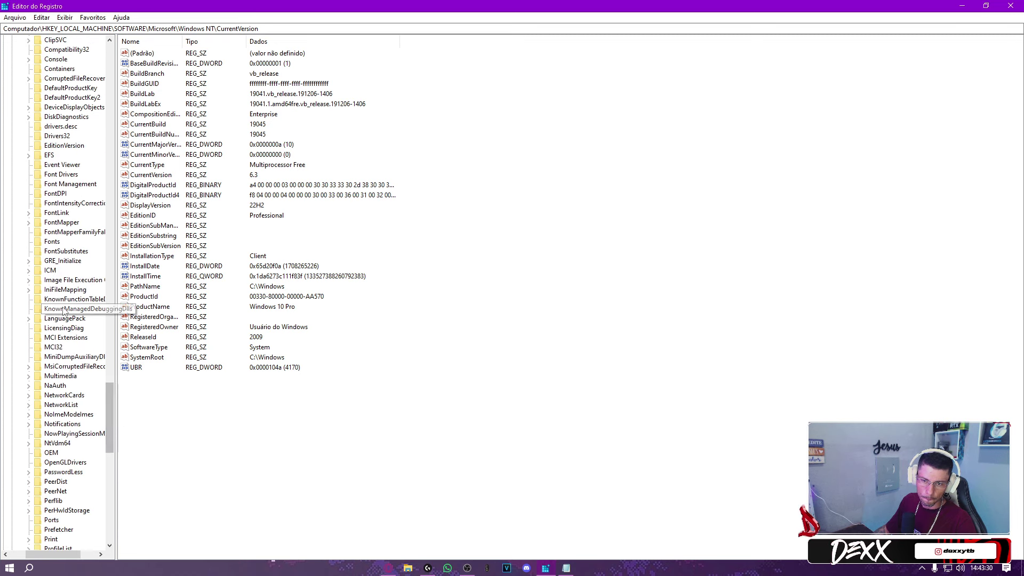
click(81, 280)
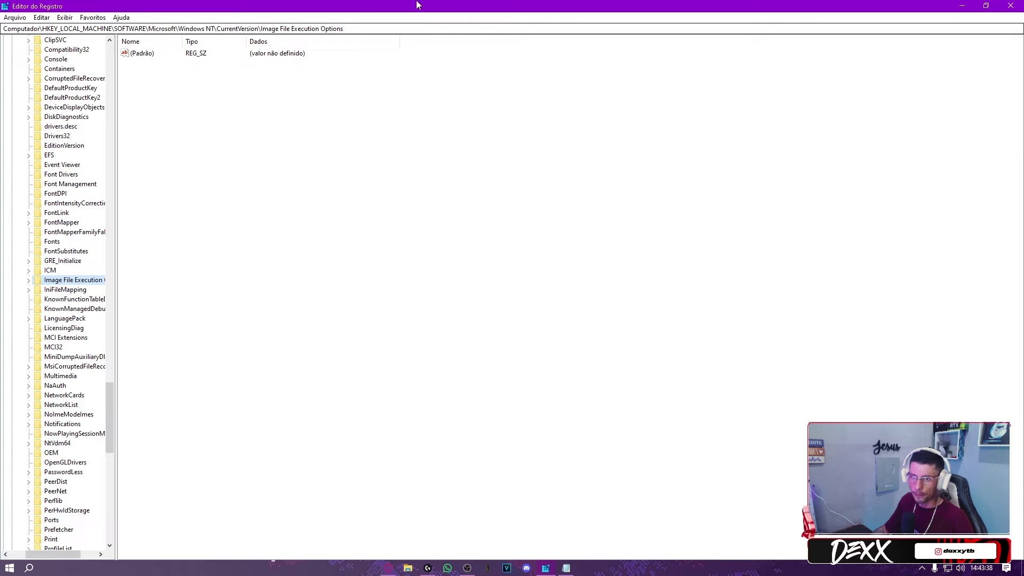
Compare the path in the PRIORIDADE EMULADOR note with the selected key, then return to Image File Execution Options in Editor do Registro
click(566, 567)
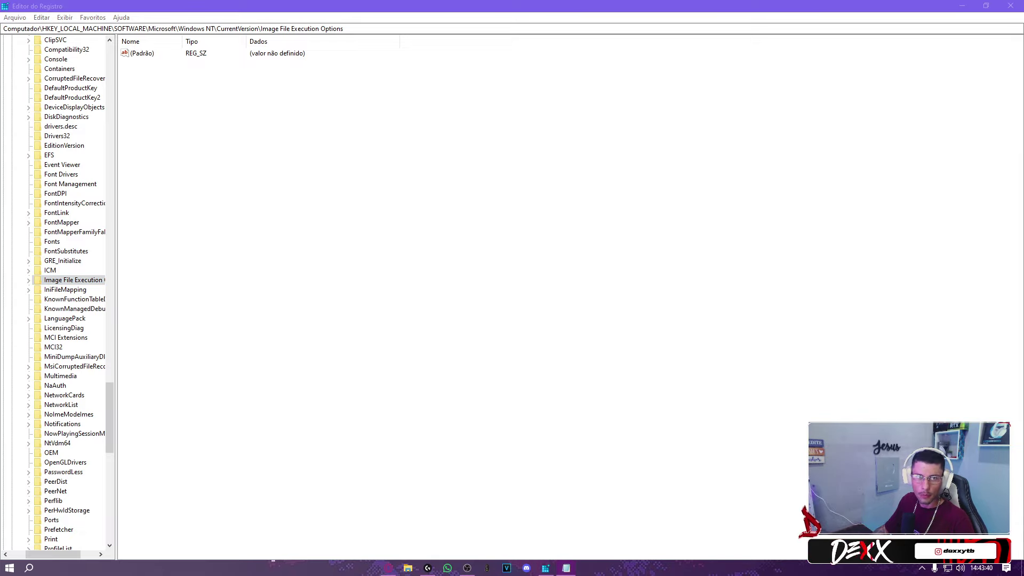
drag(712, 209, 780, 64)
double_click(766, 63)
drag(480, 34, 20, 22)
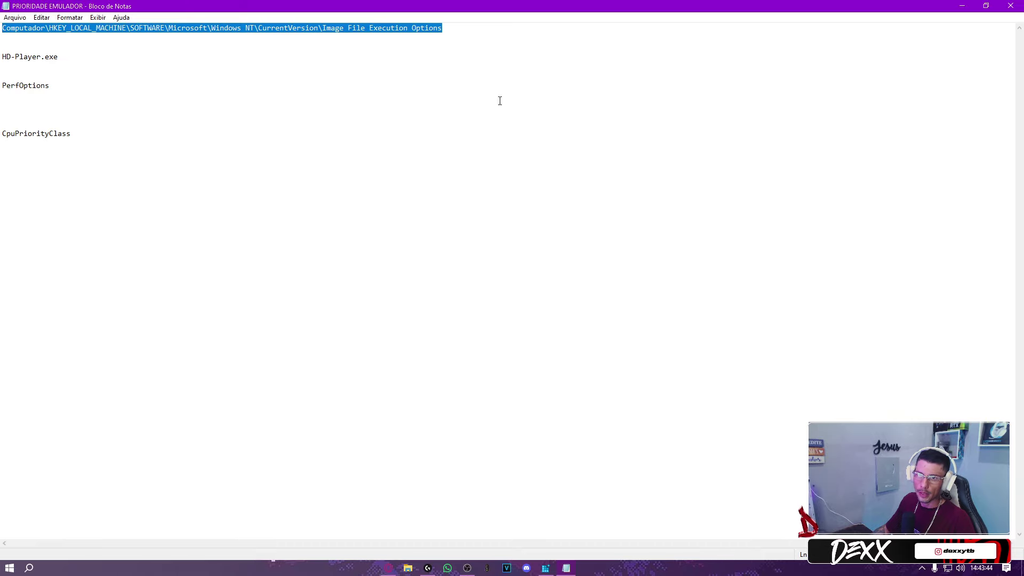
double_click(552, 8)
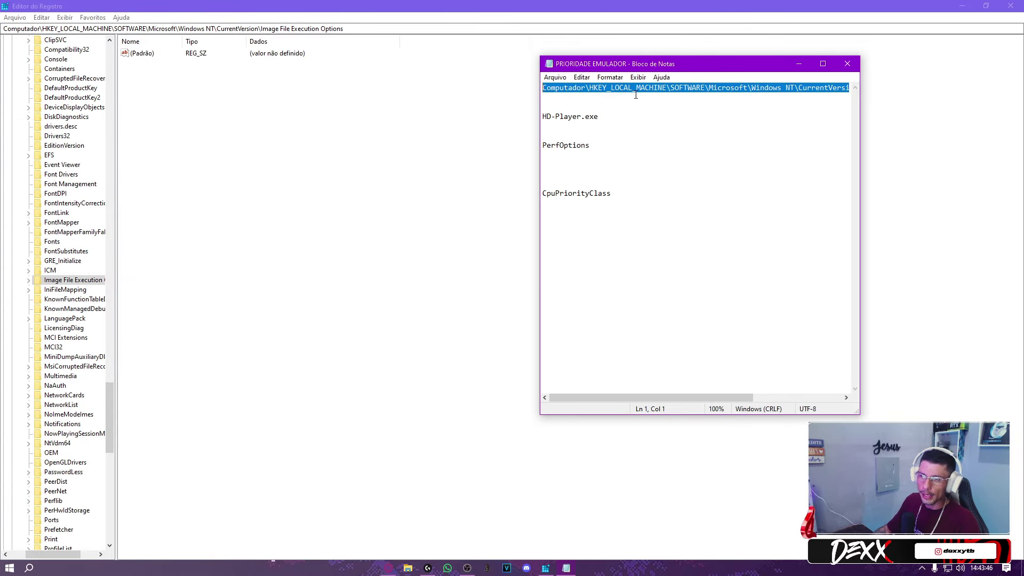
click(82, 281)
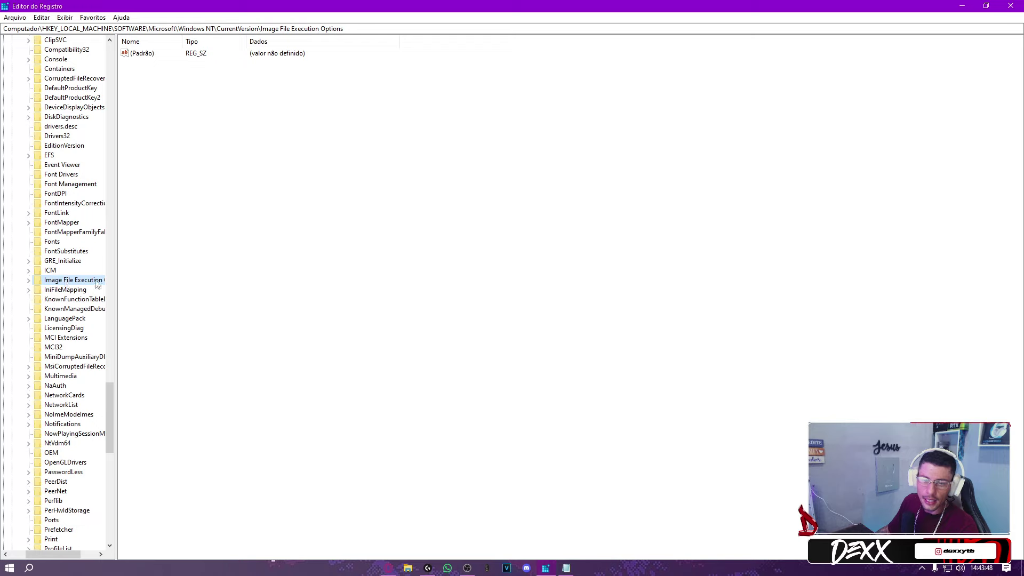
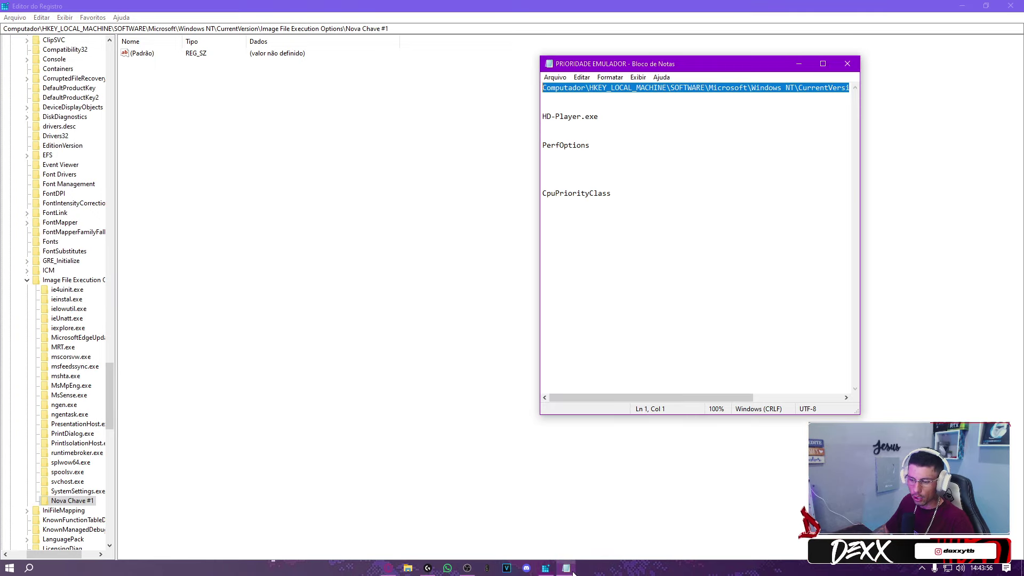
Copy HD-Player.exe from the PRIORIDADE EMULADOR note, then open the context options of the Nova Chave #1 key in Editor do Registro
drag(599, 117, 539, 114)
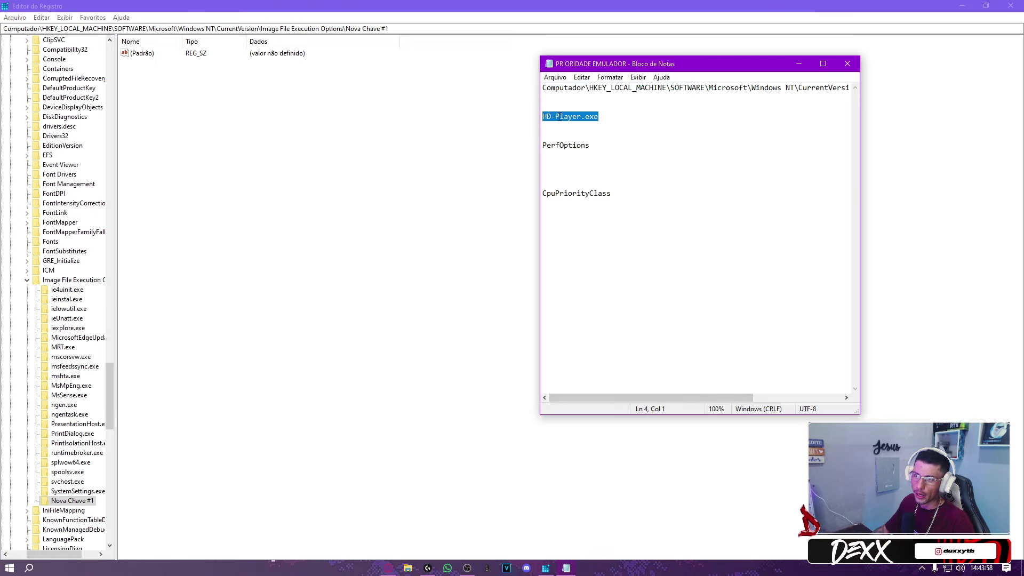
right_click(559, 118)
click(584, 150)
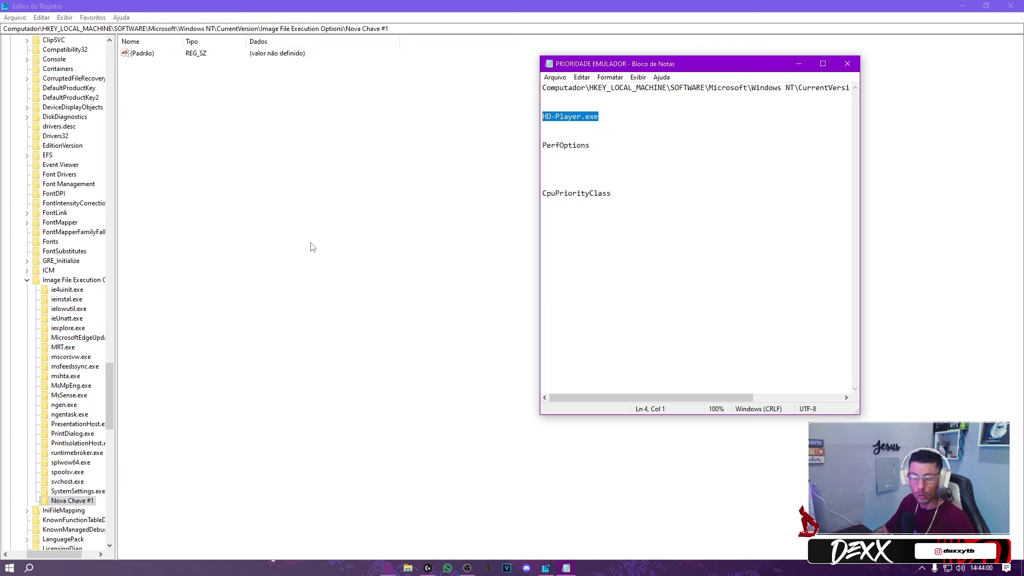
click(73, 501)
right_click(74, 502)
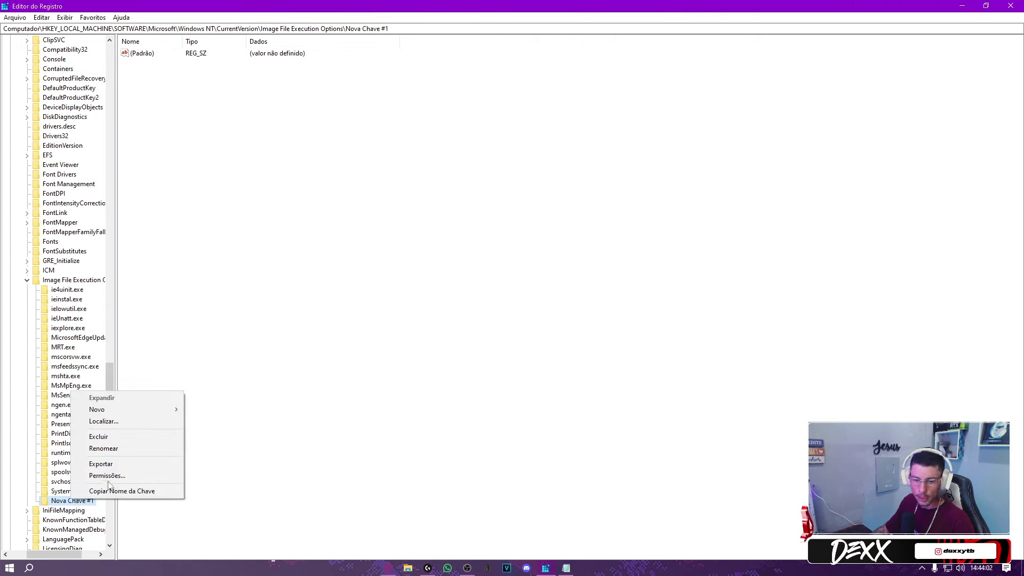
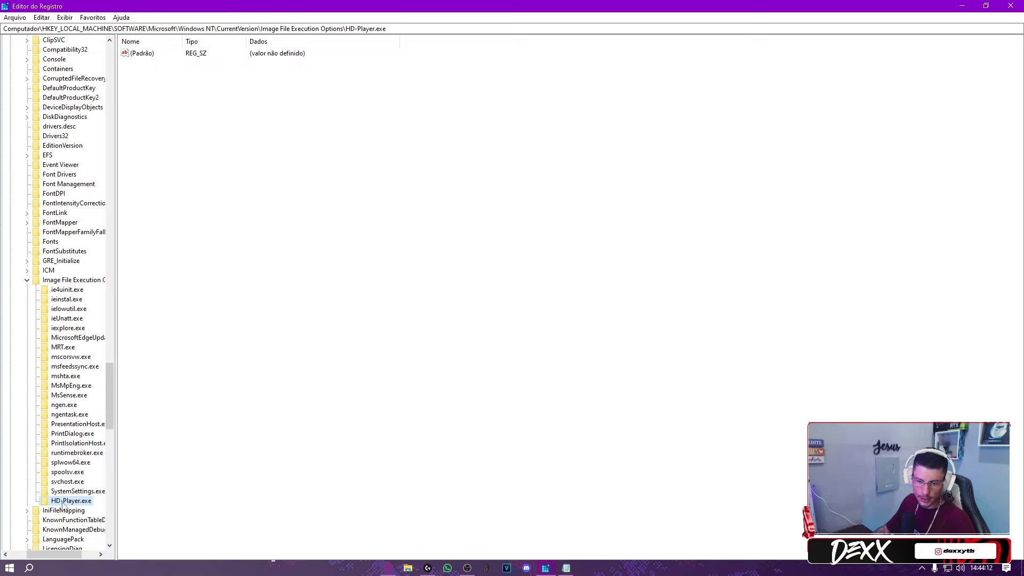
Create a new subkey under the HD-Player.exe key in Image File Execution Options
right_click(63, 504)
mouse_move(150, 411)
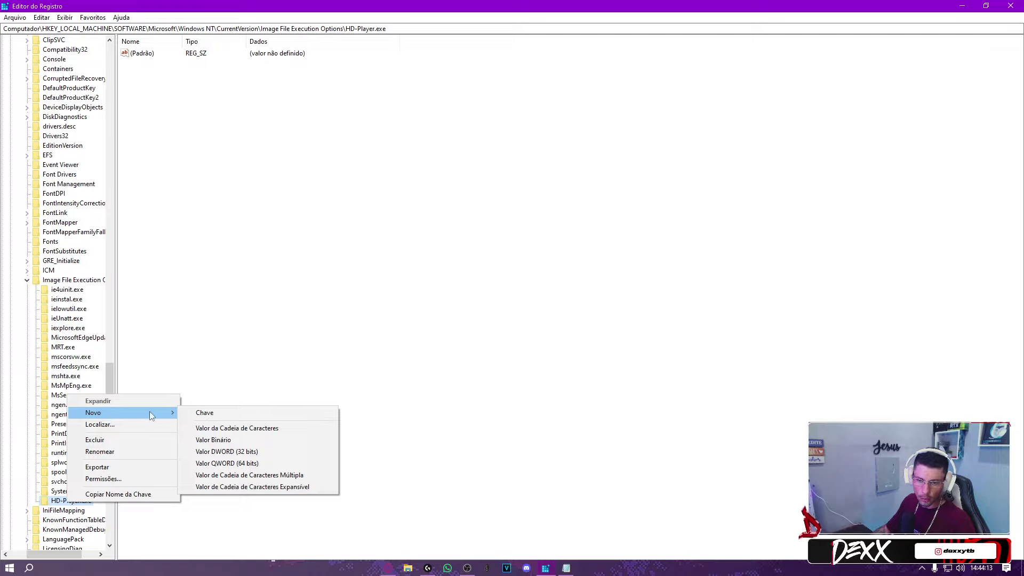
click(244, 411)
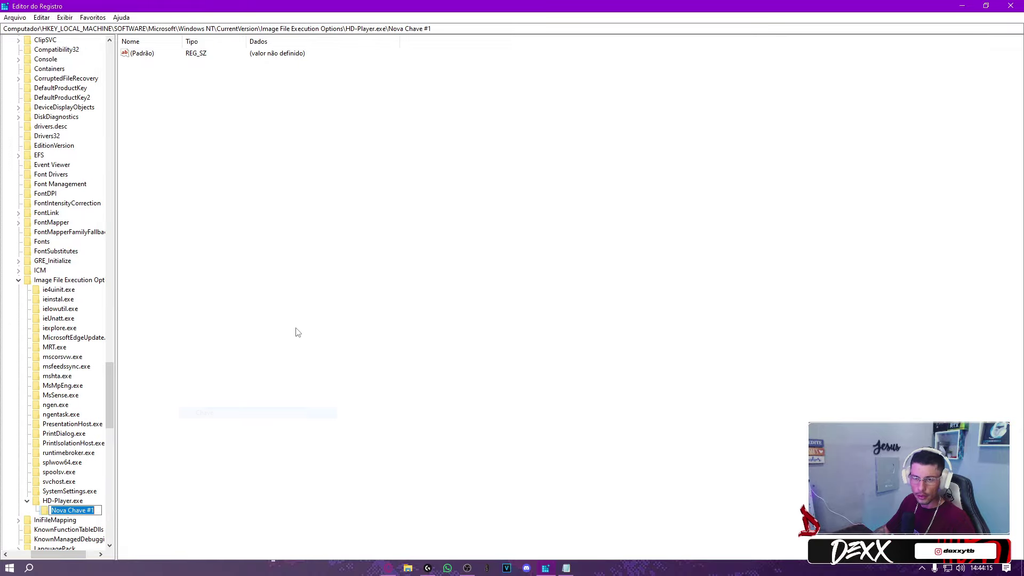
Copy PerfOptions from the PRIORIDADE EMULADOR note and open the context options of the new subkey under HD-Player.exe in Editor do Registro
click(573, 570)
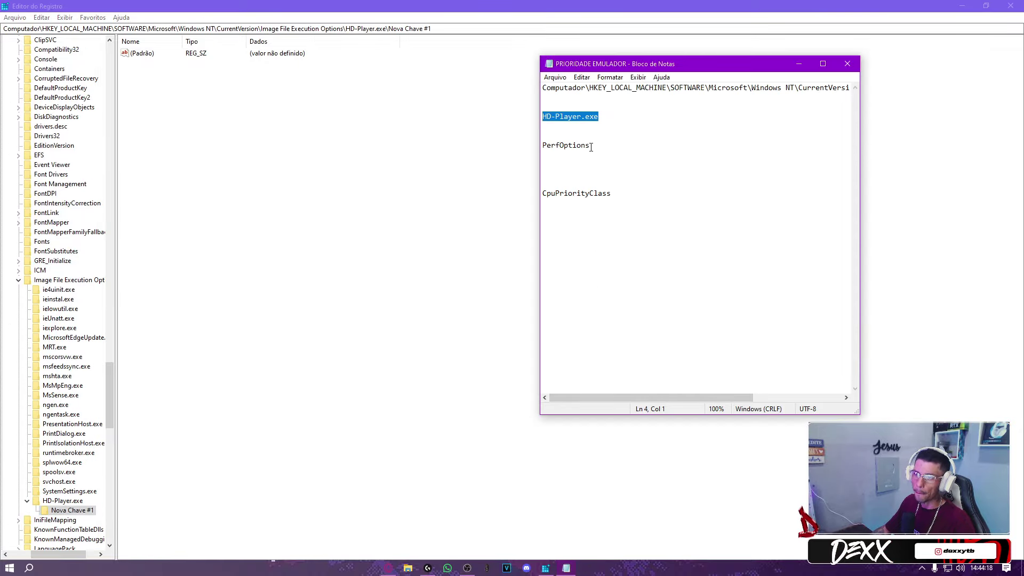
drag(591, 148, 543, 147)
right_click(562, 145)
click(592, 177)
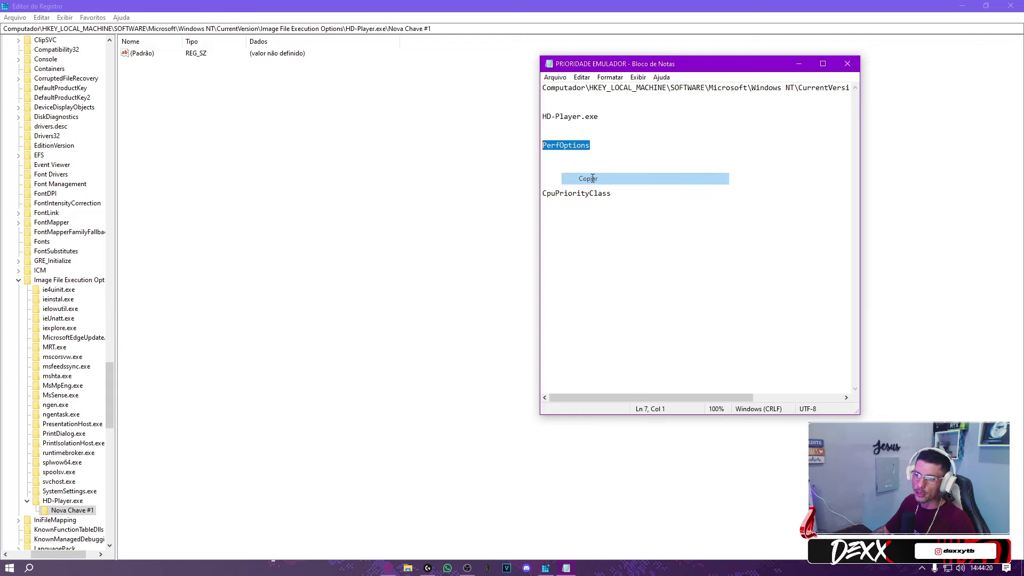
click(62, 511)
right_click(63, 510)
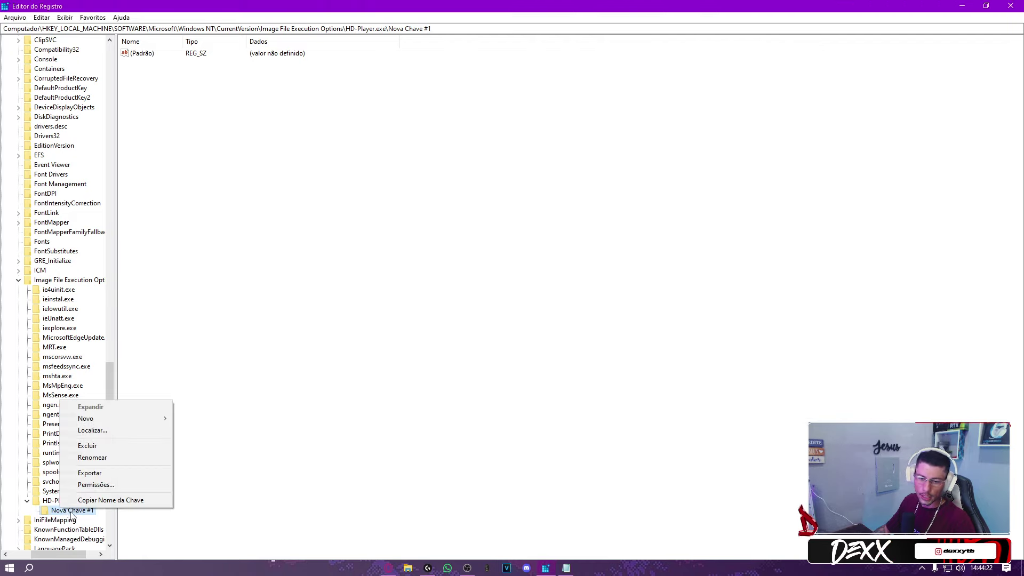
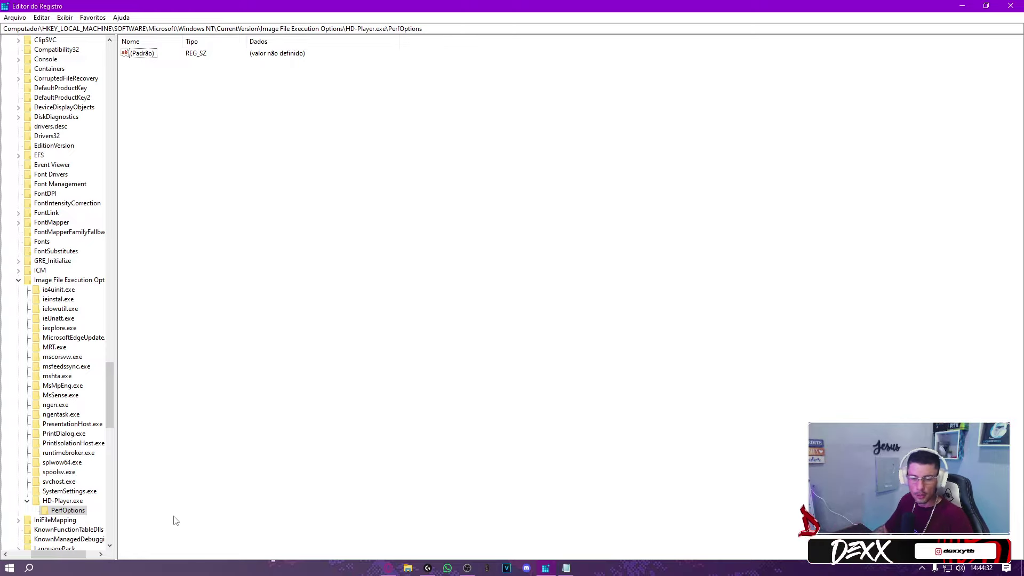
Create a new 32-bit DWORD value in the PerfOptions subkey under HD-Player.exe
click(67, 511)
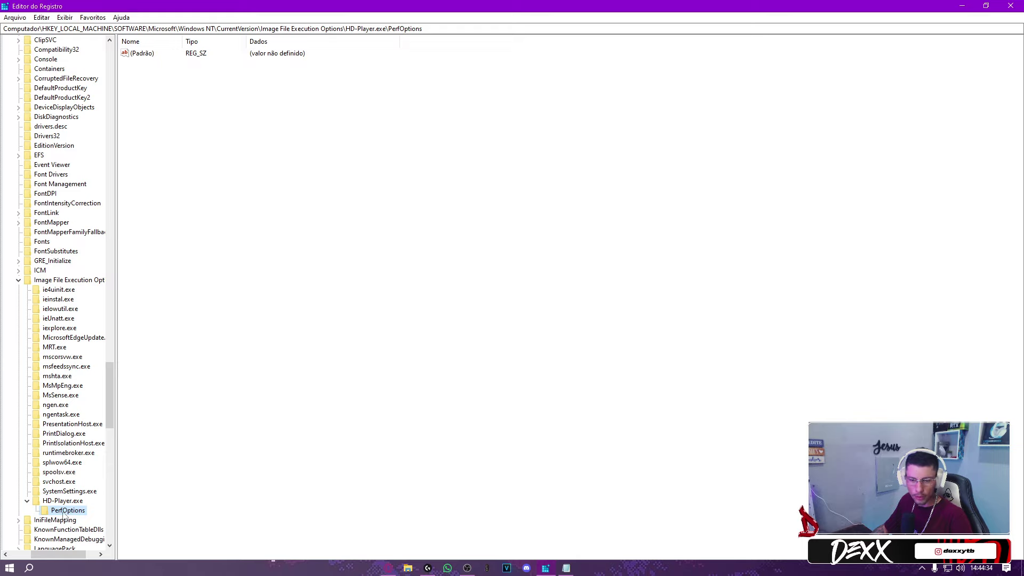
drag(215, 114, 782, 480)
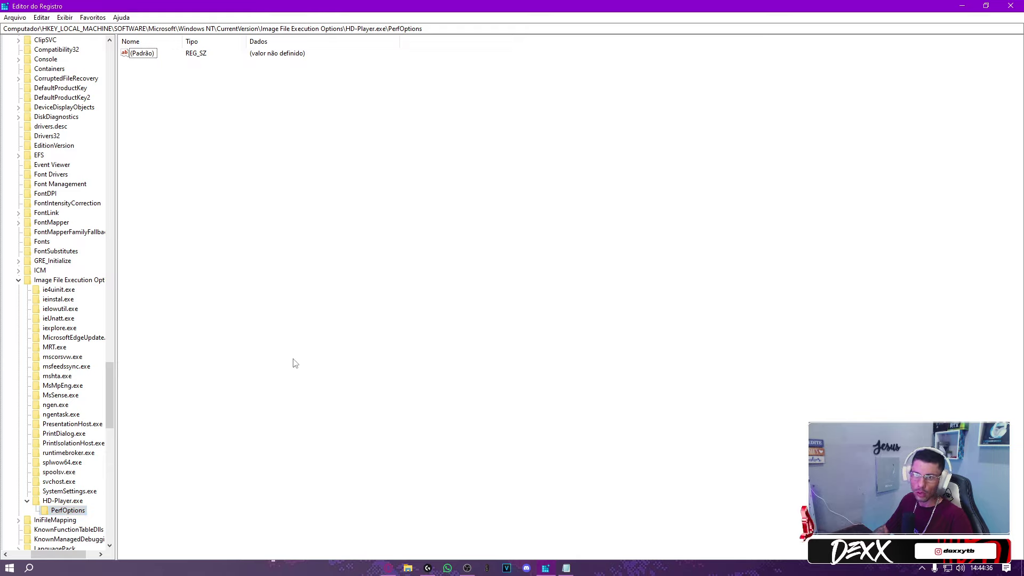
click(61, 502)
click(68, 512)
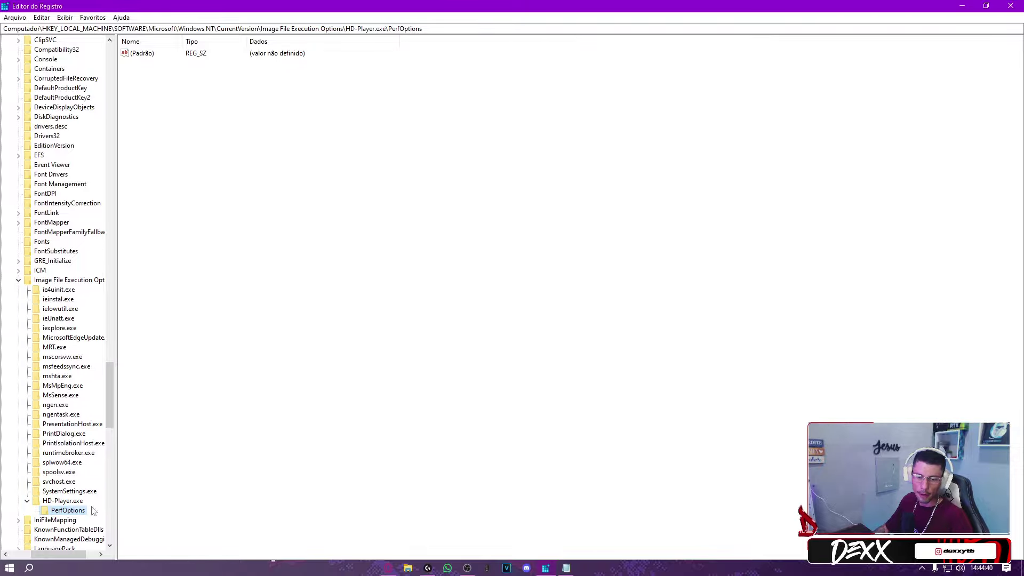
drag(168, 95, 306, 229)
right_click(177, 104)
mouse_move(196, 113)
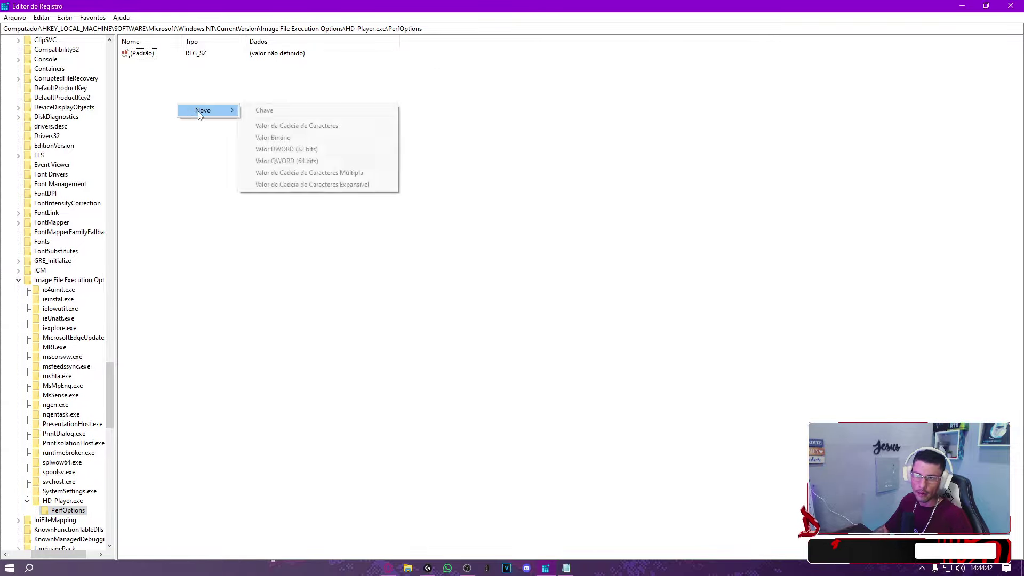
click(286, 150)
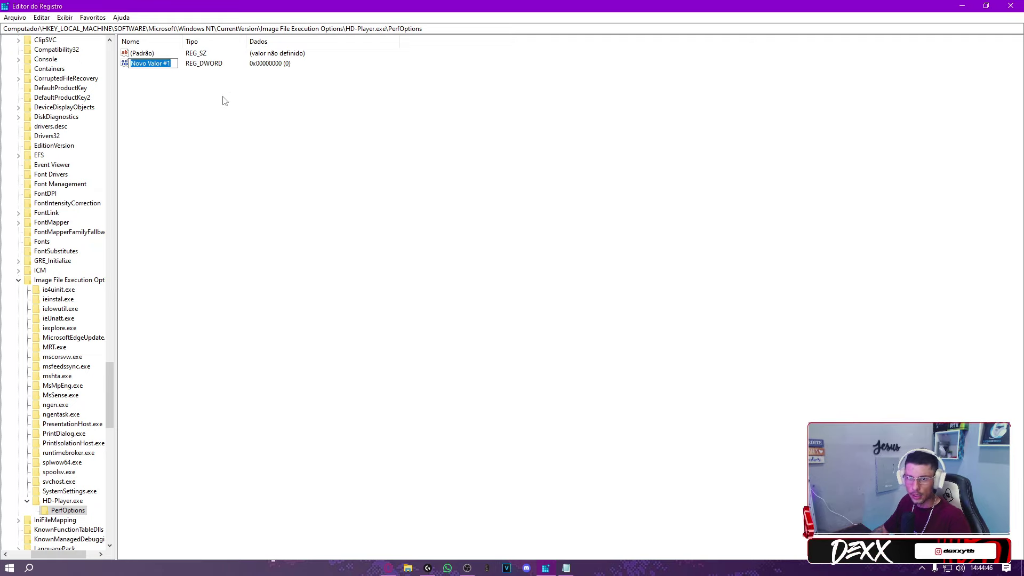
Copy the text CpuPriorityClass from the PRIORIDADE EMULADOR note in Bloco de Notas
click(566, 567)
drag(543, 193, 610, 193)
right_click(567, 195)
click(586, 230)
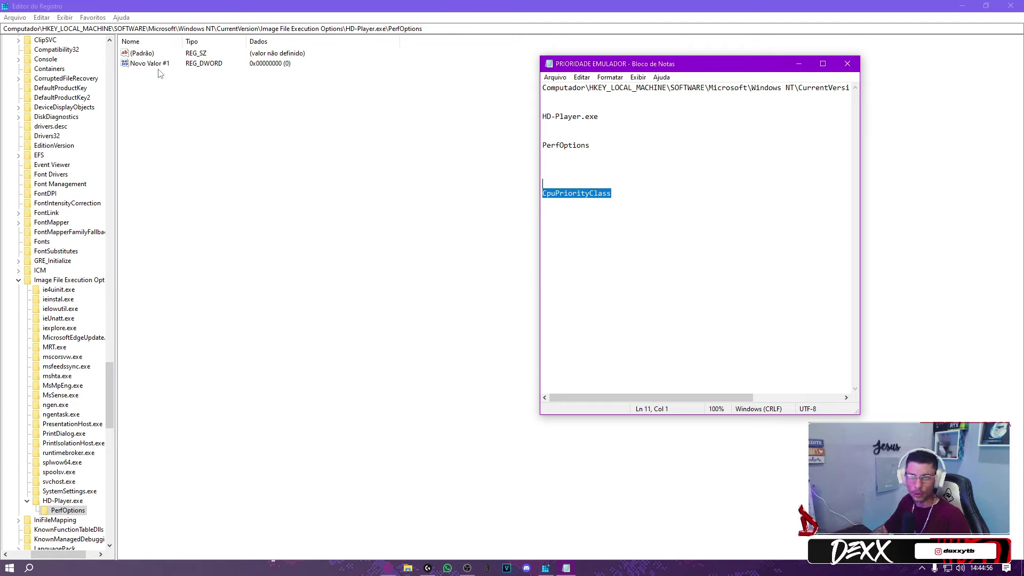
Open the name of the new DWORD value in PerfOptions for editing in Editor do Registro
click(136, 63)
click(144, 64)
right_click(140, 63)
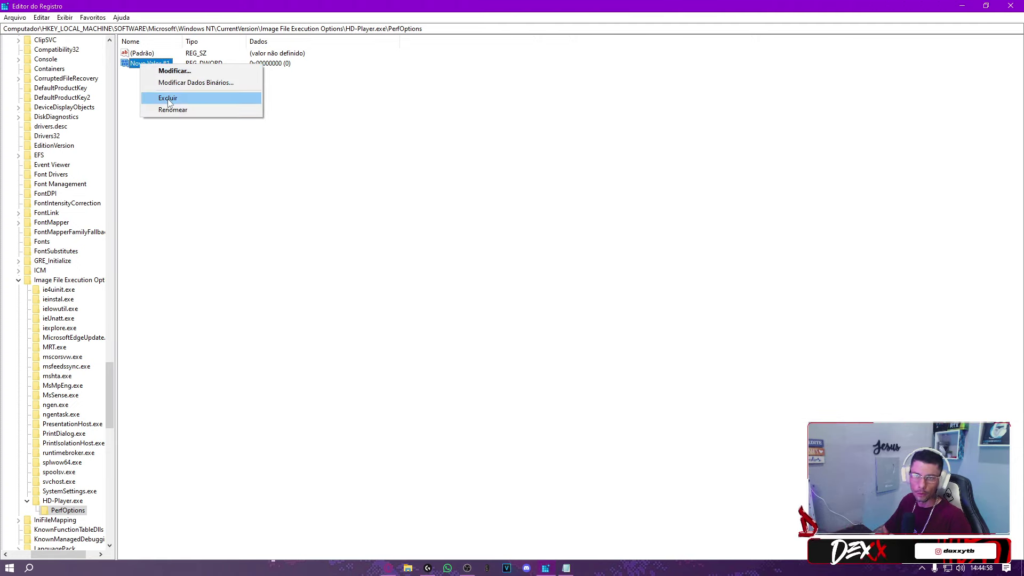
click(174, 111)
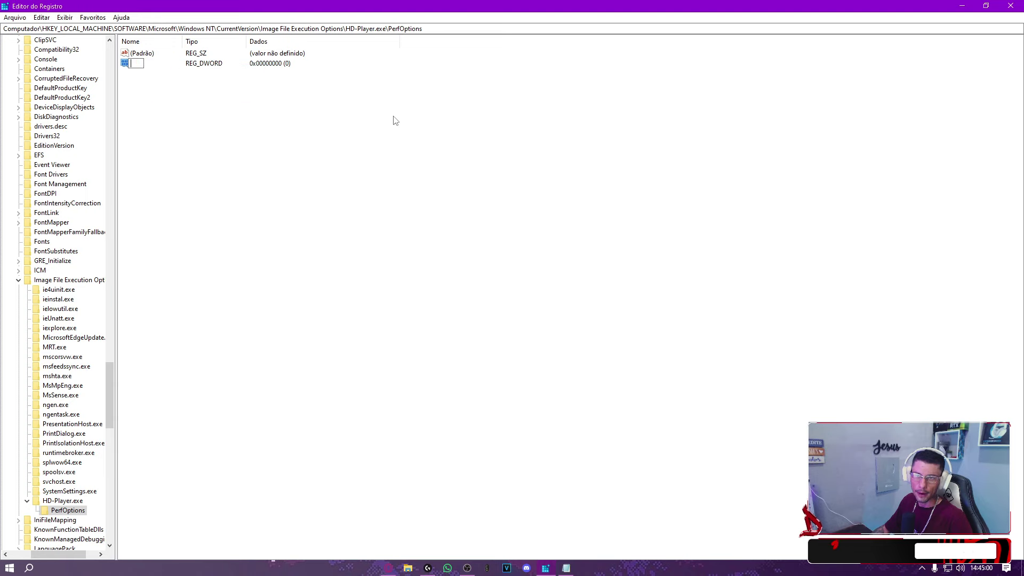
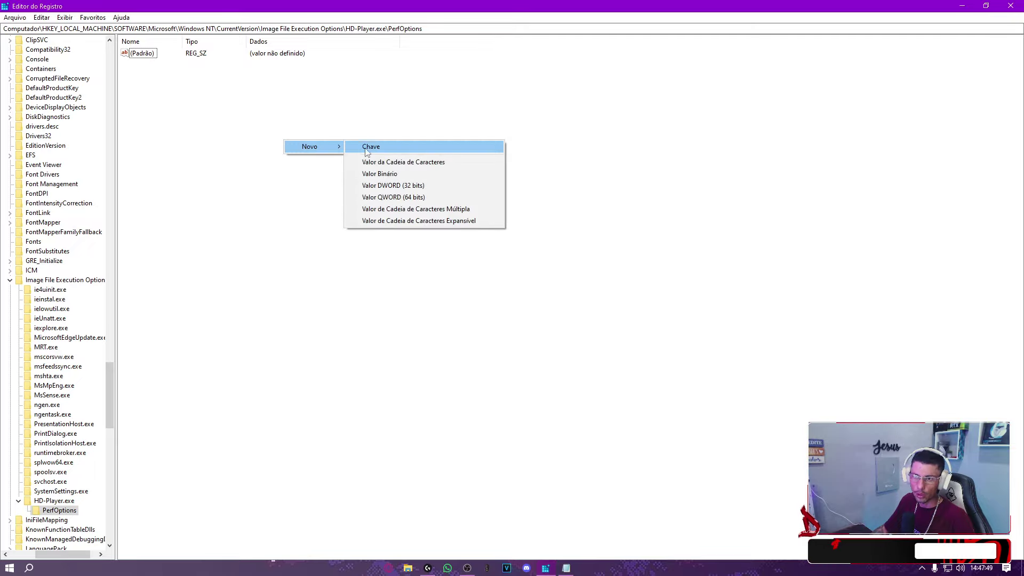
Create a 32-bit DWORD value in the PerfOptions subkey and copy the text CpuPriorityClass from the PRIORIDADE EMULADOR note in Bloco de Notas
click(381, 186)
click(565, 567)
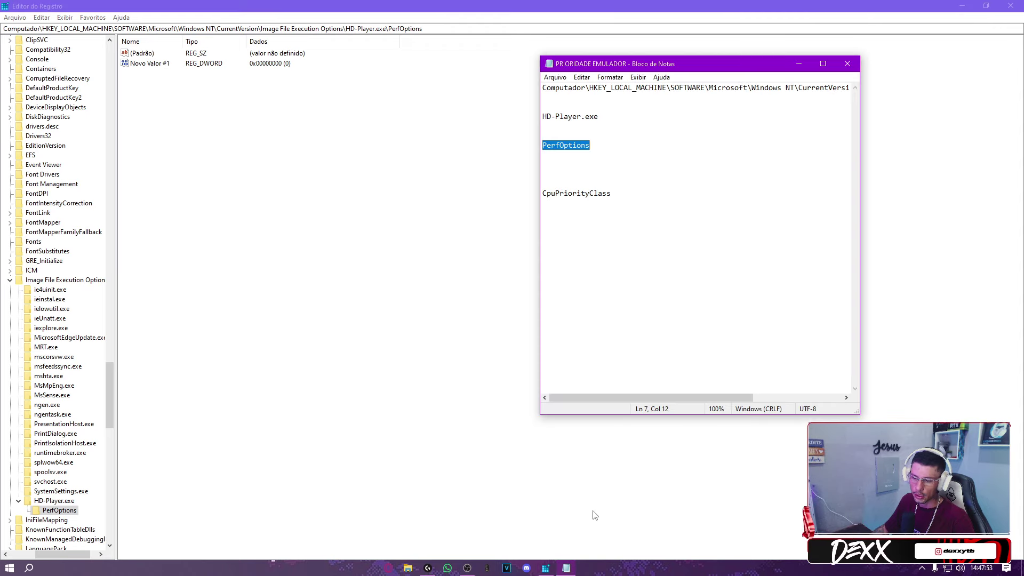
double_click(570, 193)
right_click(567, 194)
click(593, 228)
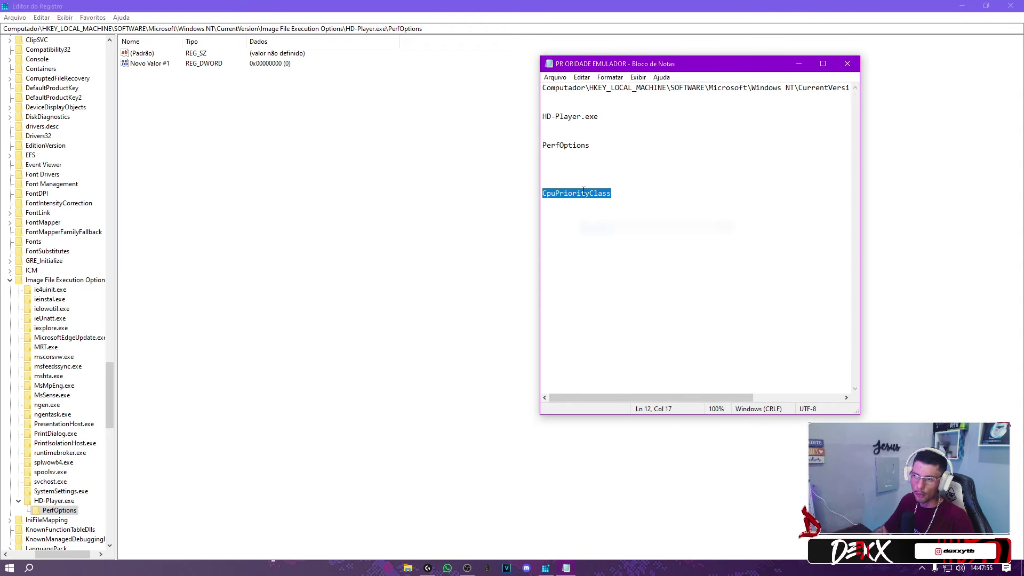
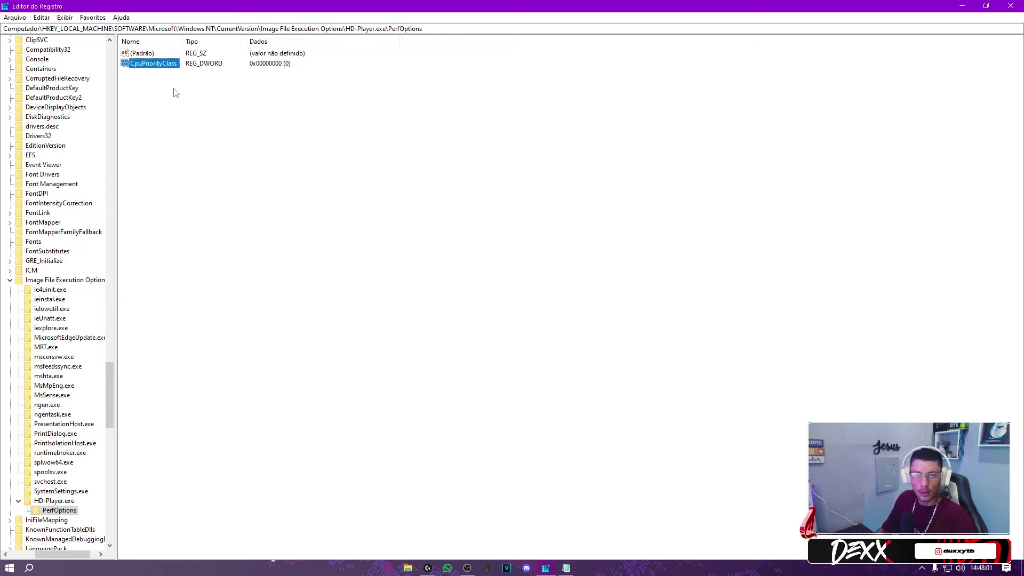
Set the CpuPriorityClass value data to 3 in hexadecimal and refresh the registry view
double_click(152, 64)
drag(136, 43, 501, 184)
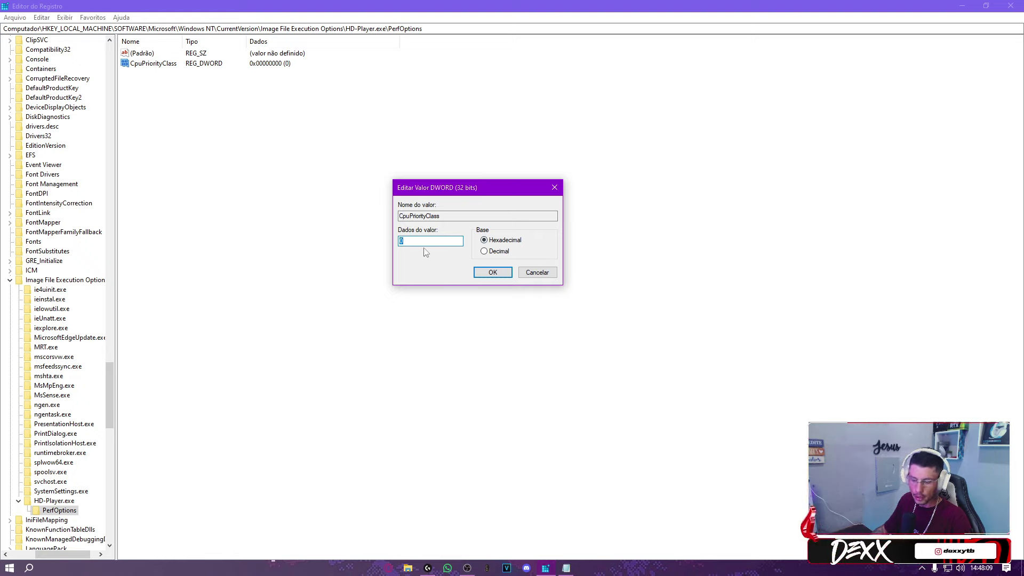
text(3)
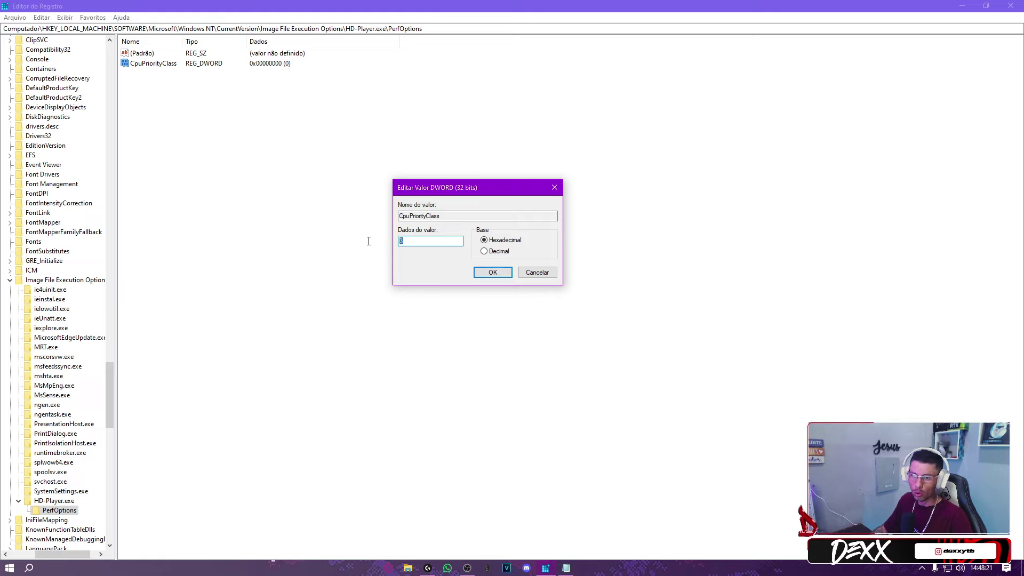
click(490, 273)
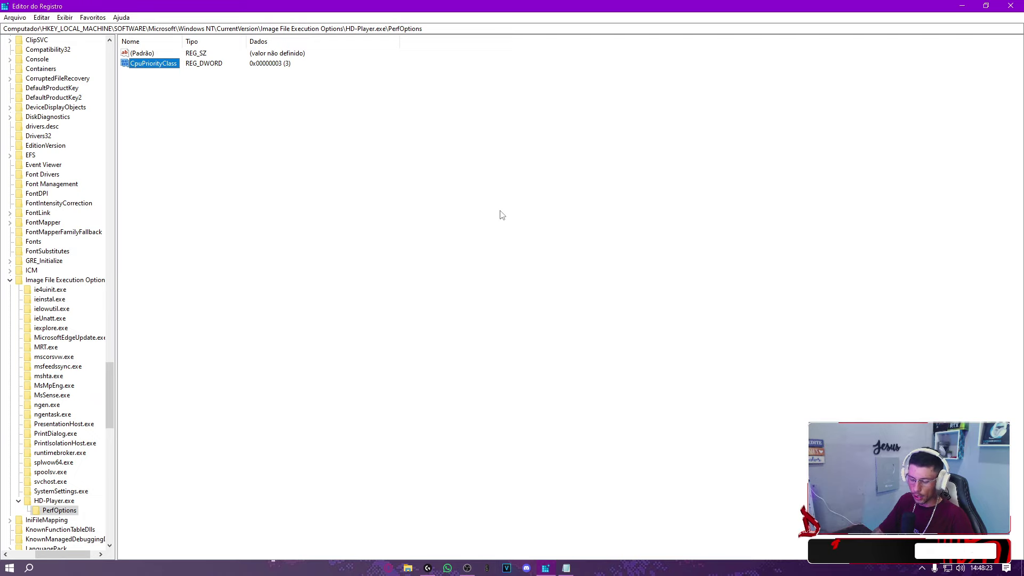
key(F5)
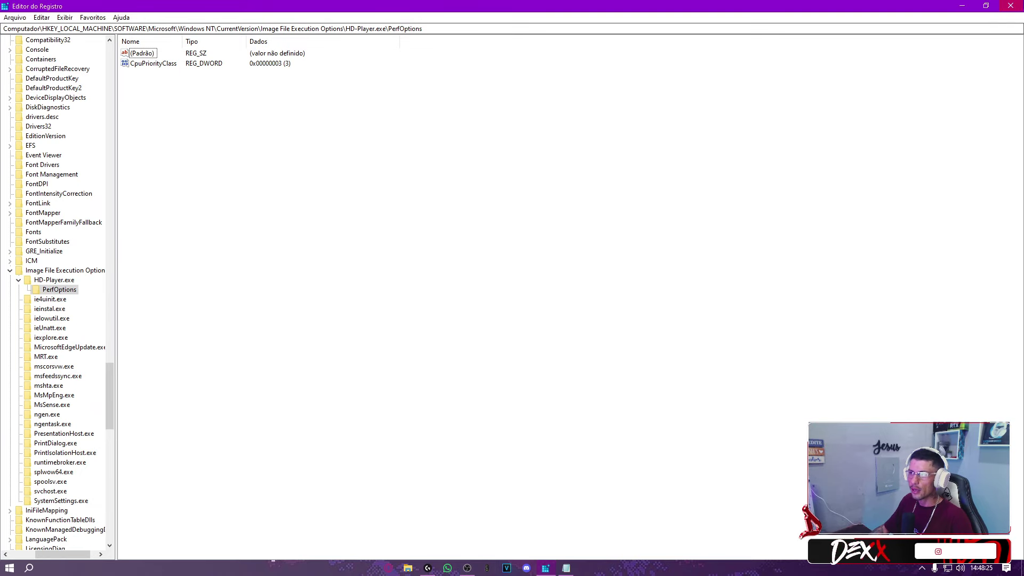
Close the Registry Editor and clear the remaining windows from the desktop
click(1010, 6)
click(554, 77)
click(567, 124)
click(798, 63)
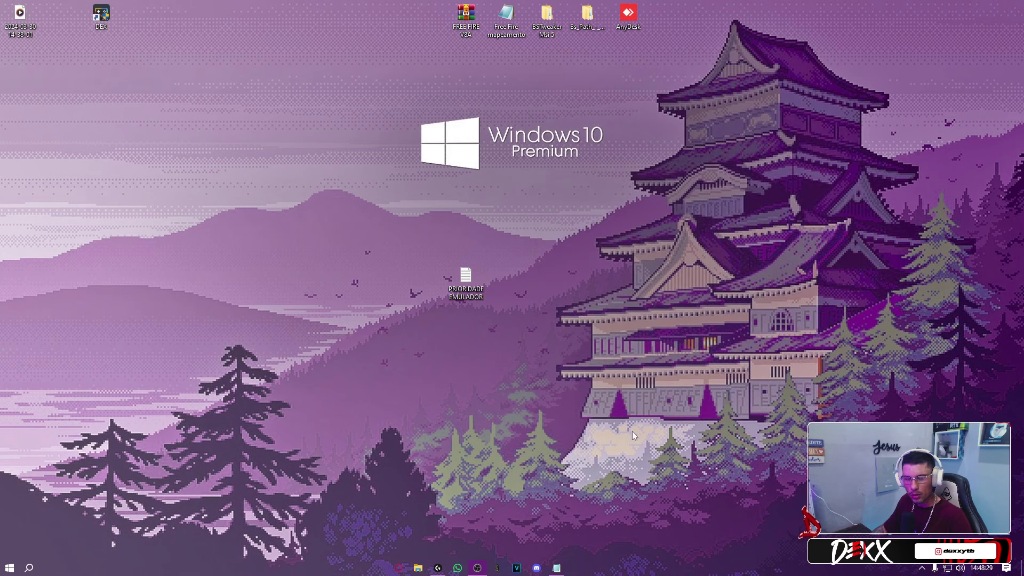
Move the DEX shortcut to an open area of the desktop and start the MSI App Player emulator
right_click(623, 572)
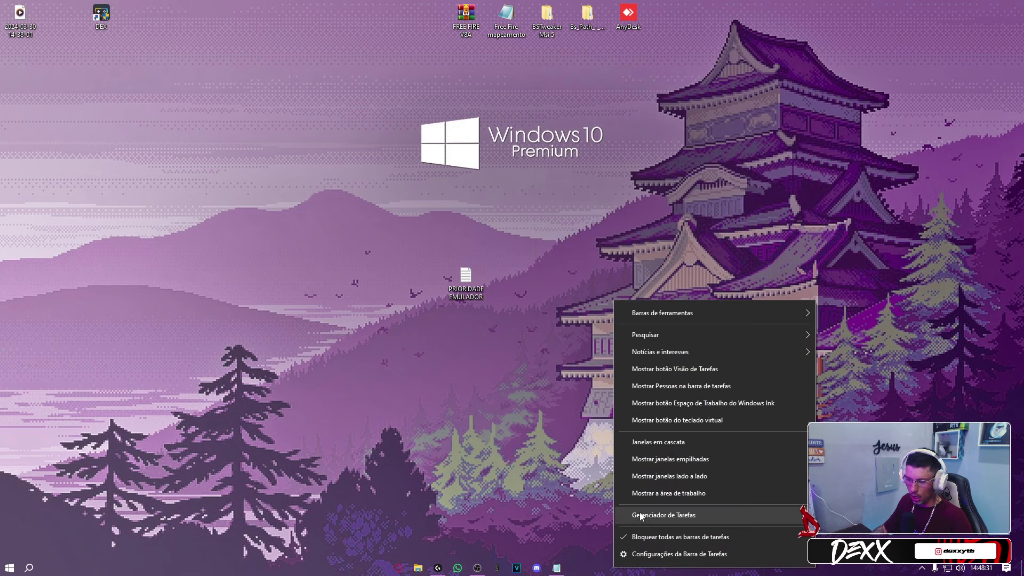
click(659, 514)
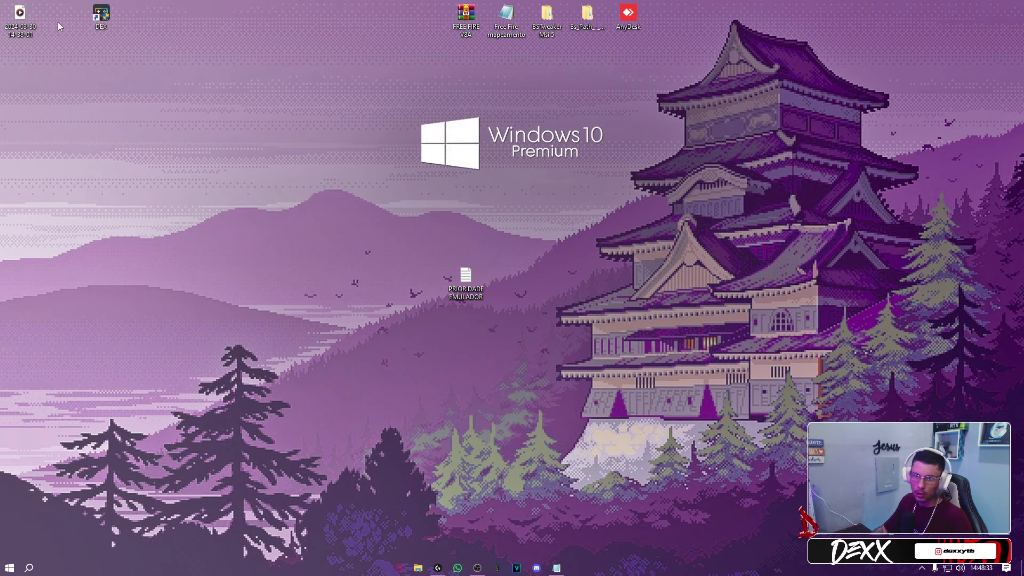
drag(205, 287, 221, 320)
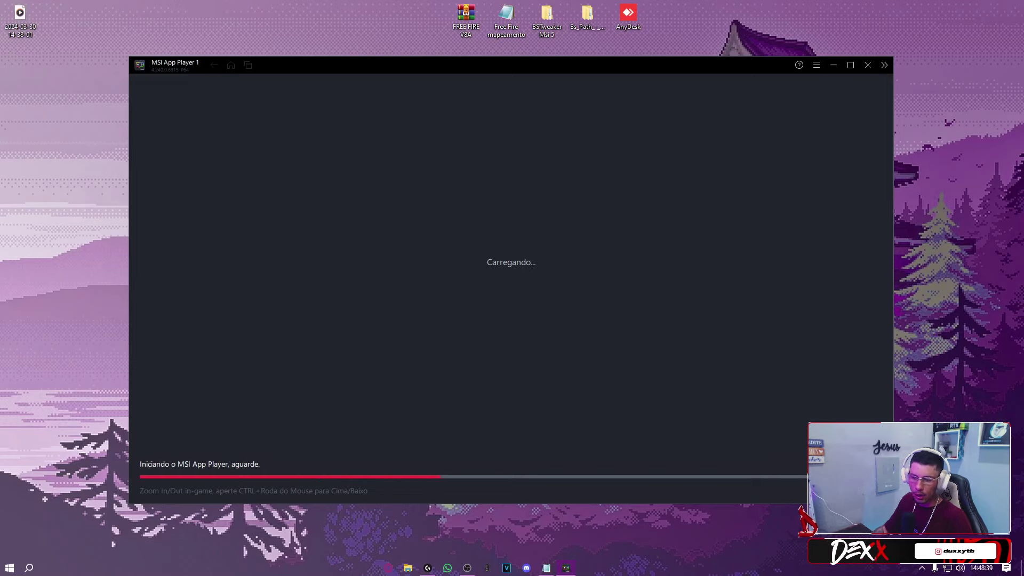
Open Task Manager while the emulator runs, show the detailed process list, and move its window clear of the emulator's main area
right_click(625, 566)
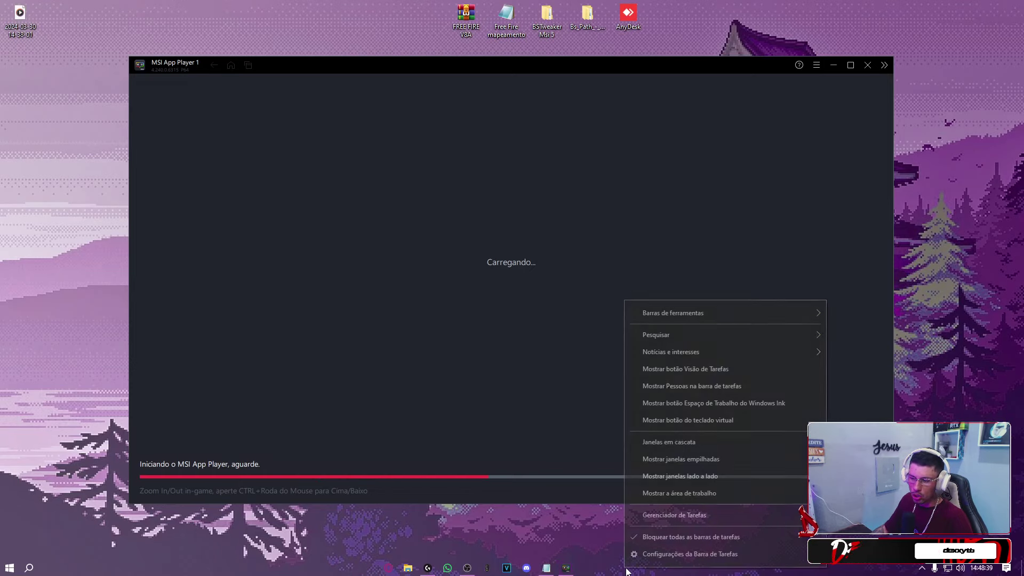
click(673, 514)
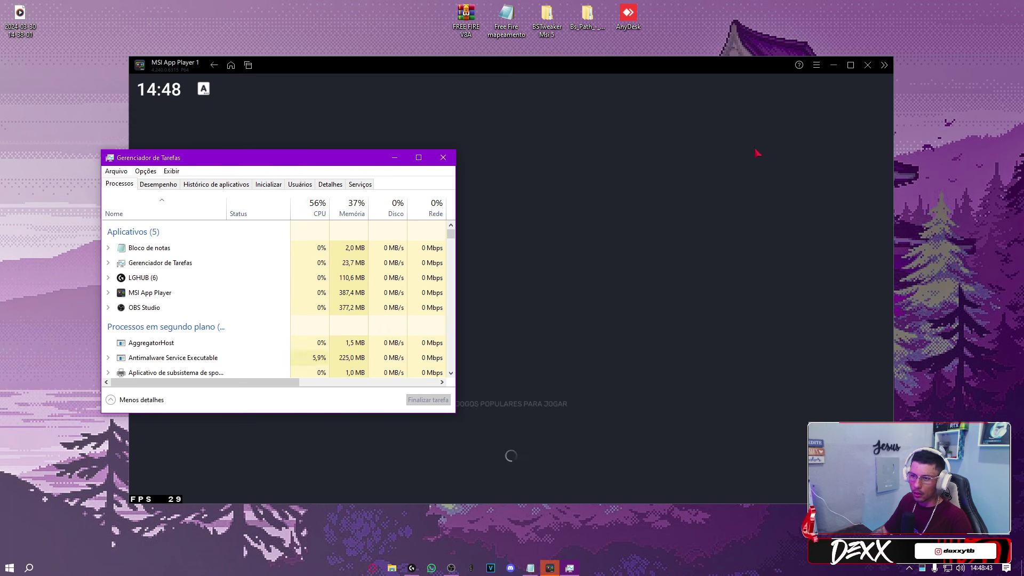
click(329, 184)
drag(267, 158, 744, 170)
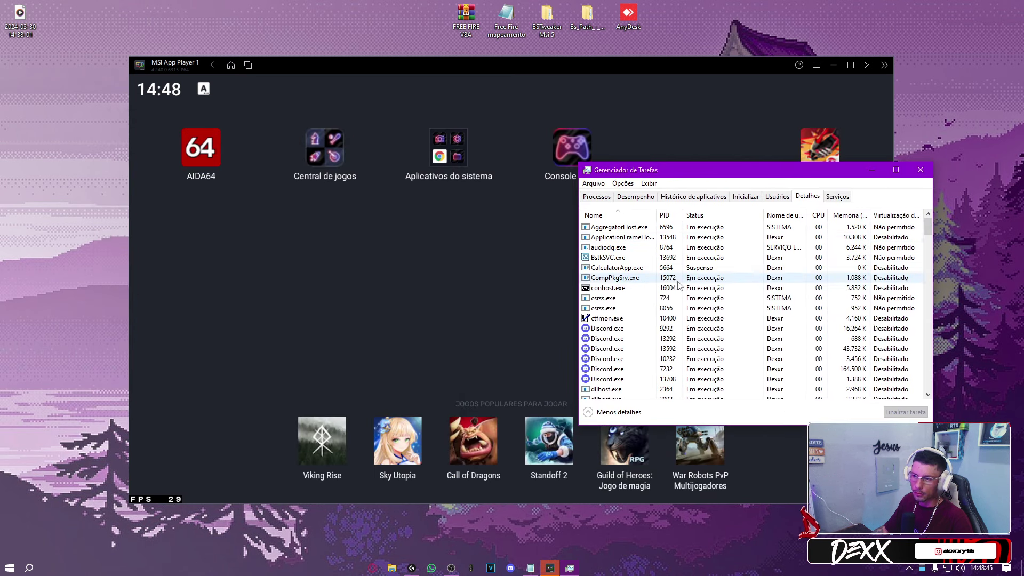
Locate the HD-Player.exe process to check its priority options, and minimise the MSI App Player window
scroll(679, 286, down, 7)
click(613, 257)
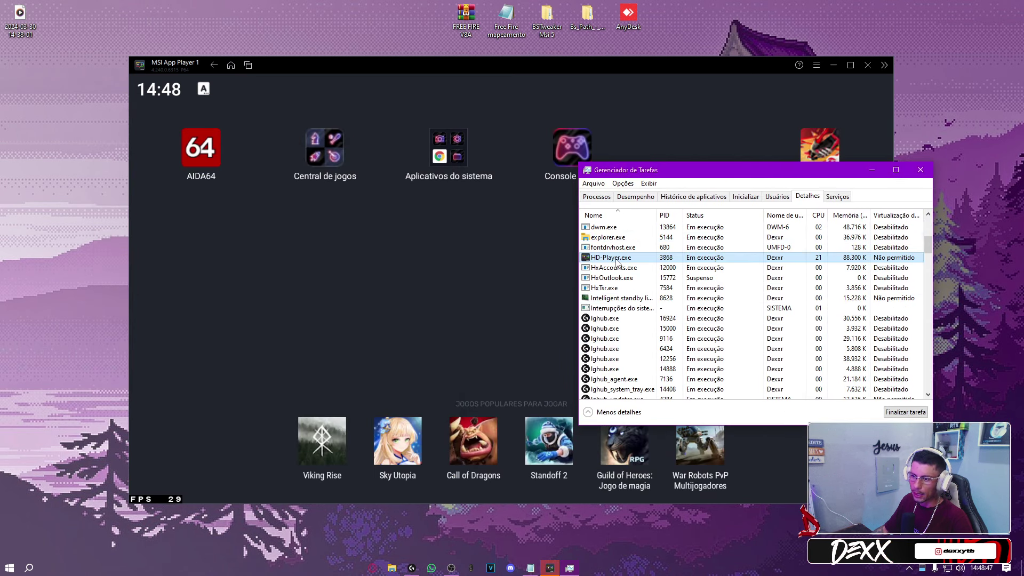
right_click(616, 260)
mouse_move(643, 306)
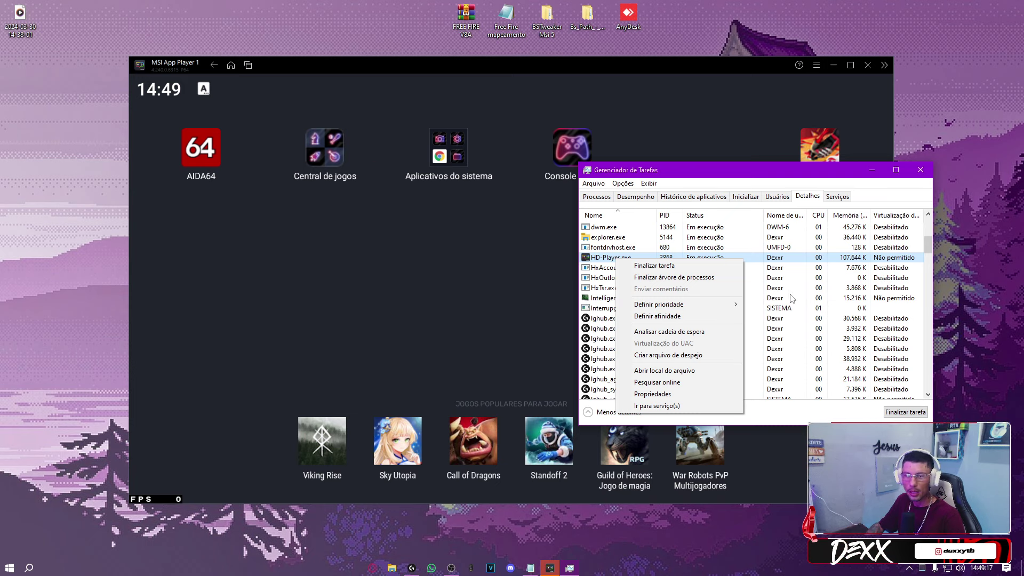
click(800, 80)
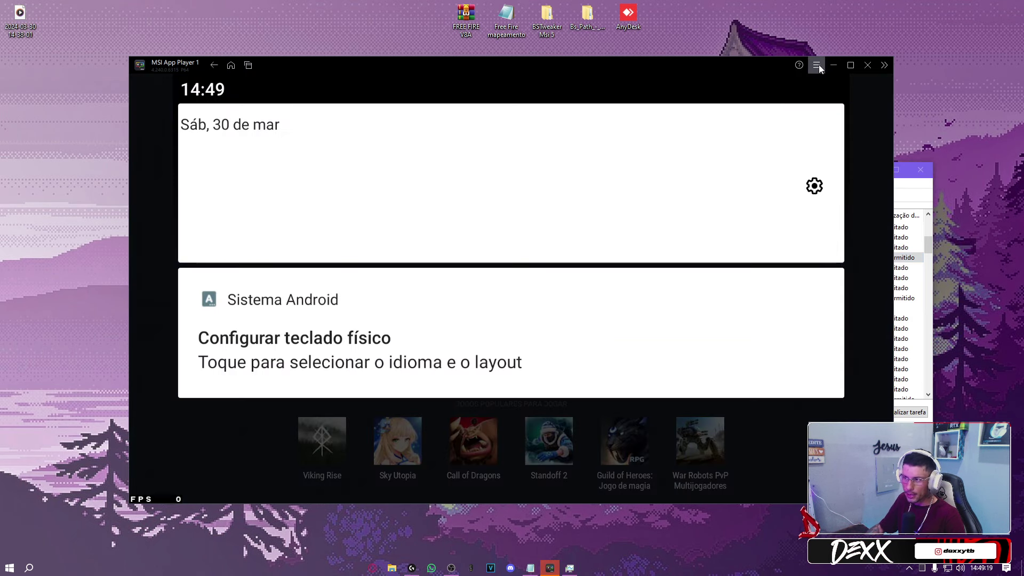
click(832, 64)
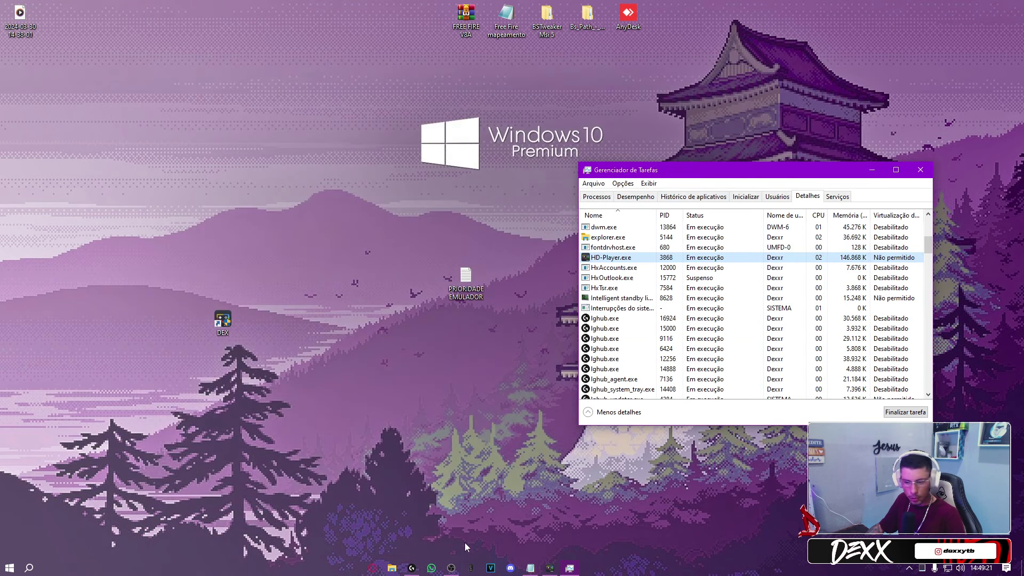